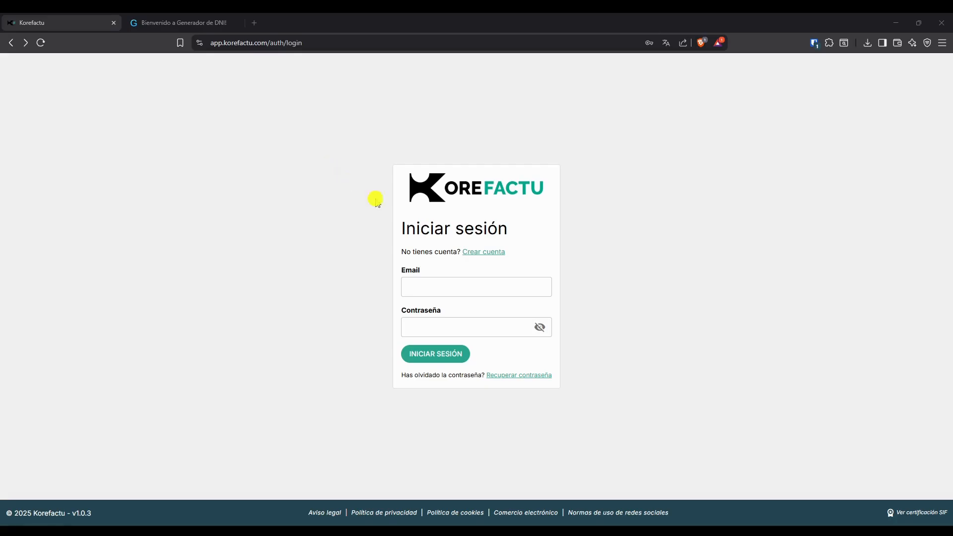
Open the account registration form from the login page.
{"action": "left_click", "coordinate": [438, 281]}
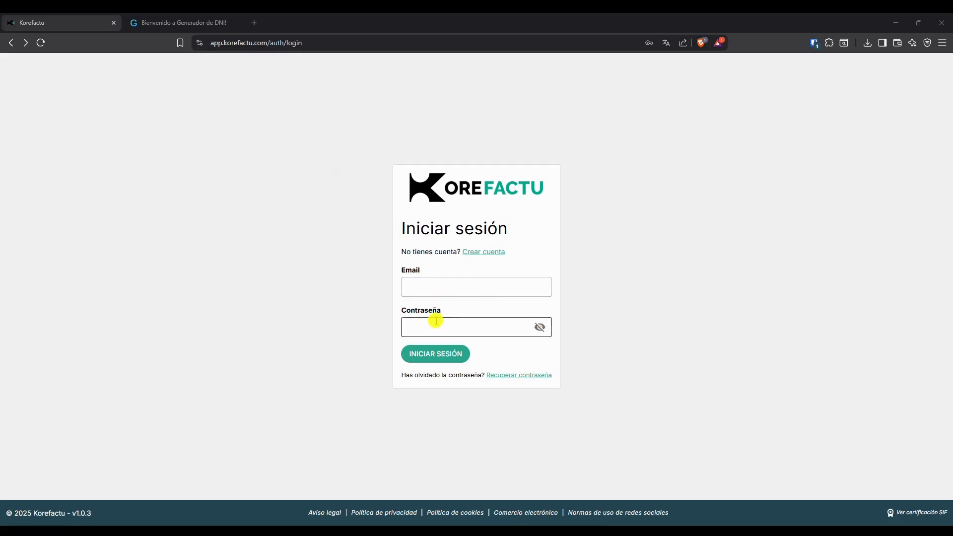
{"action": "left_click", "coordinate": [480, 252]}
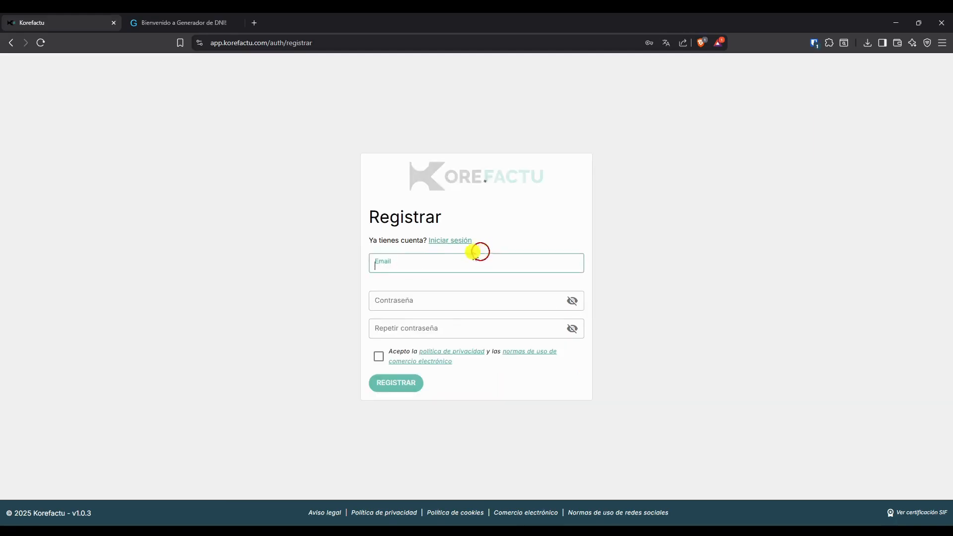
Enter the new account's e-mail address in the registration form.
{"action": "left_click", "coordinate": [323, 261]}
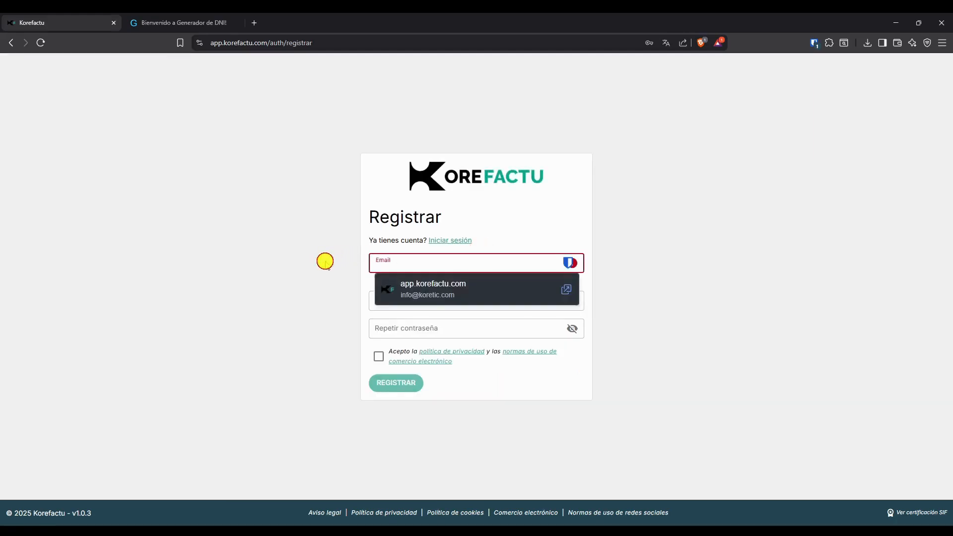
{"action": "left_click", "coordinate": [397, 268]}
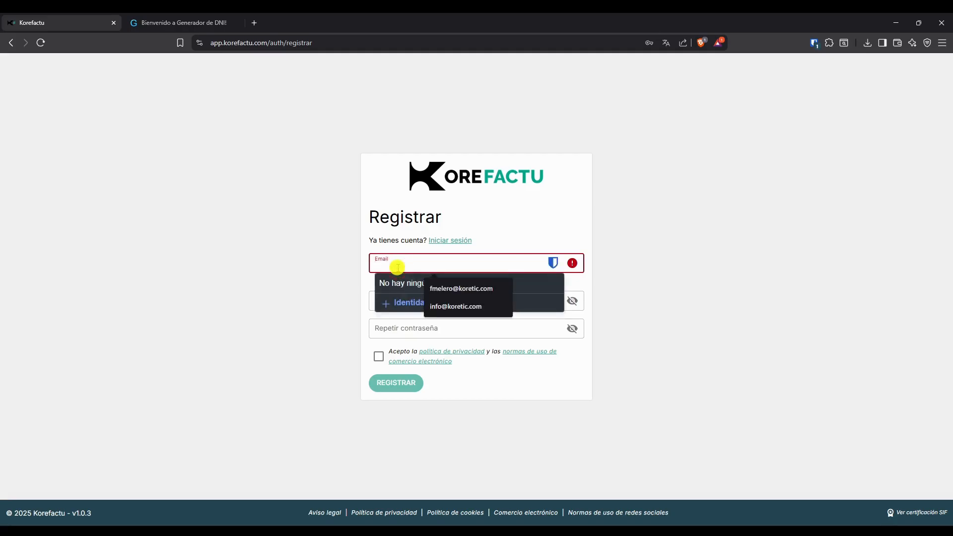
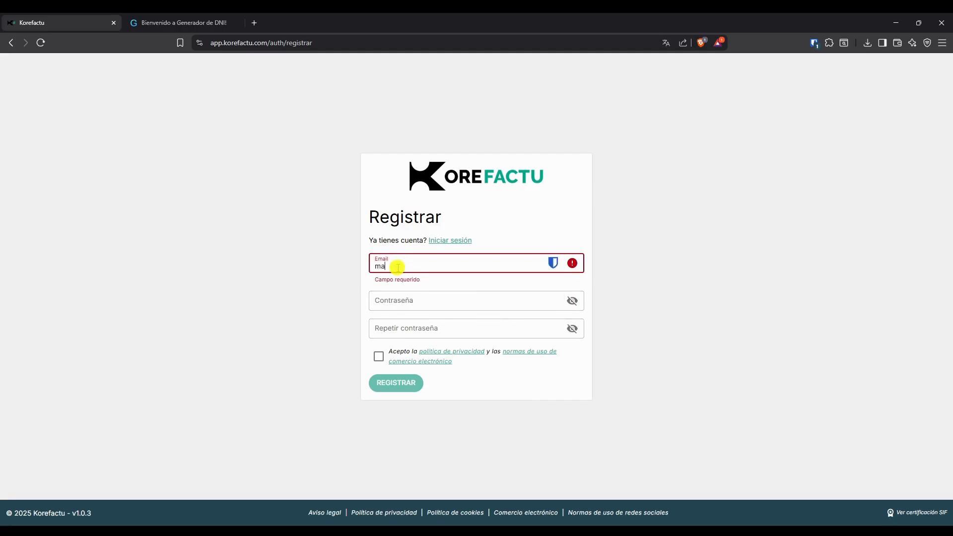
Enter the account password and repeat it in the confirmation field.
{"action": "key", "text": "Tab"}
{"action": "type", "text": "••••••"}
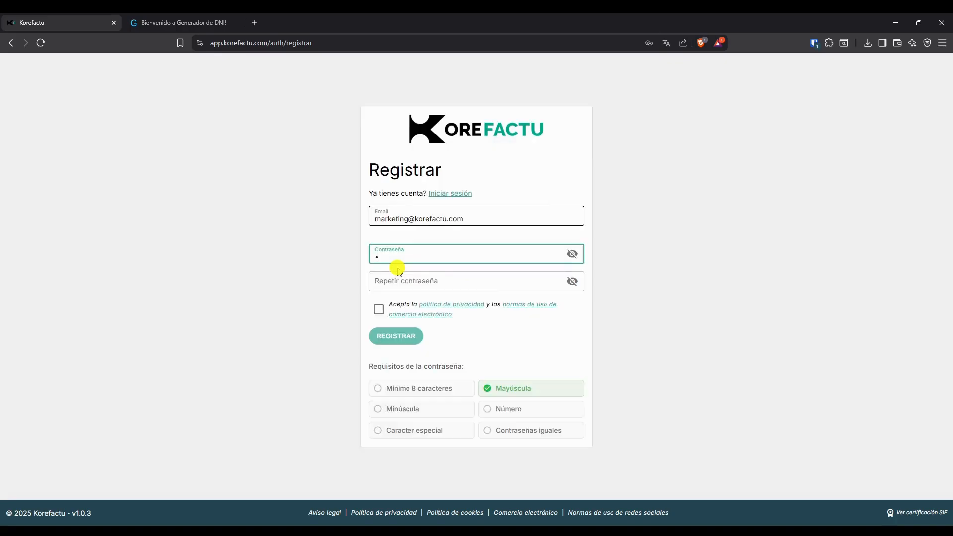
{"action": "type", "text": "•••••••"}
{"action": "key", "text": "Tab"}
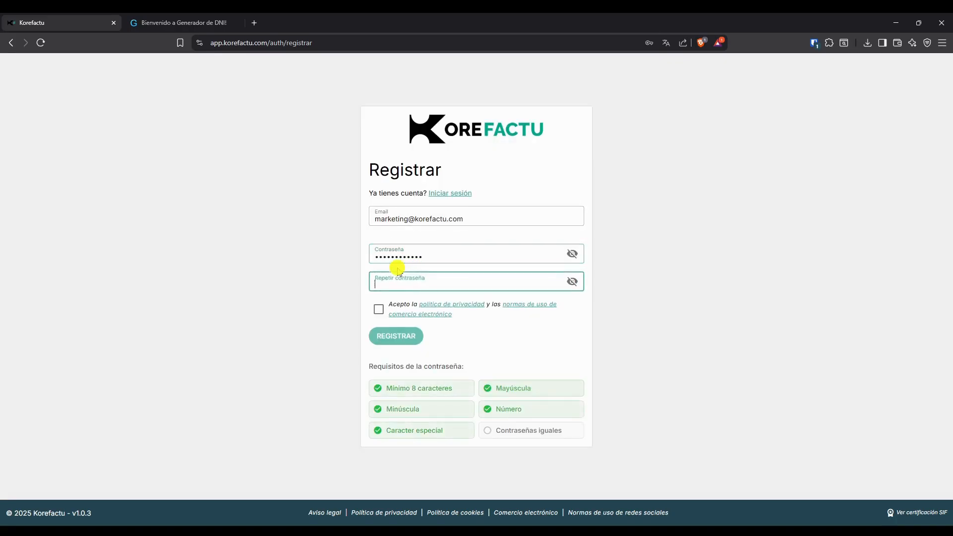
{"action": "type", "text": "•••••••••••••"}
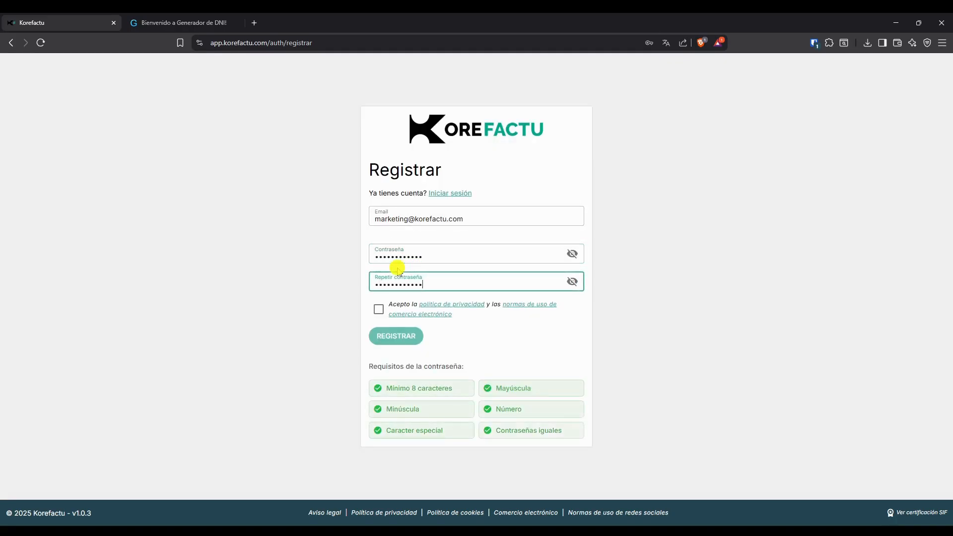
Accept the privacy policy and e-commerce terms, submit the registration, and dismiss the save-password prompt.
{"action": "left_click", "coordinate": [379, 309]}
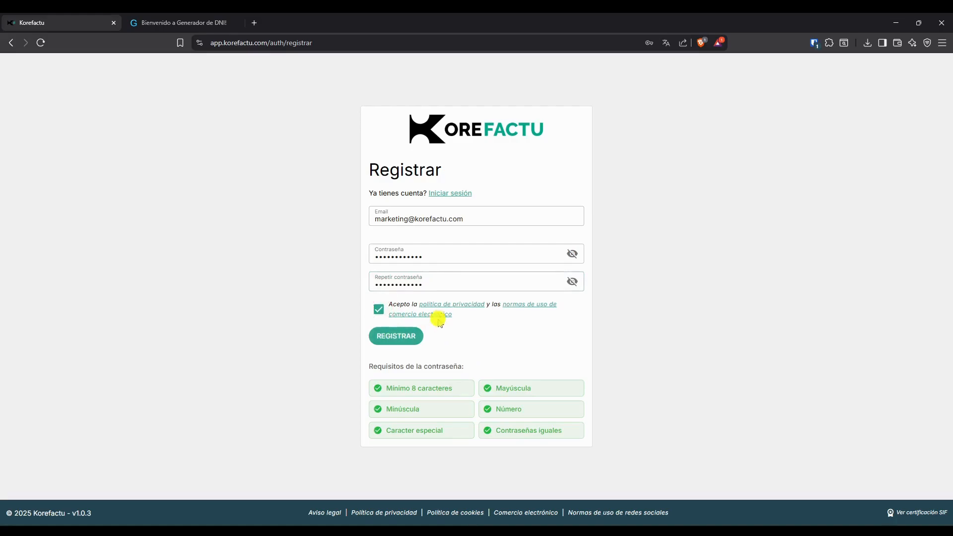
{"action": "left_click", "coordinate": [397, 333]}
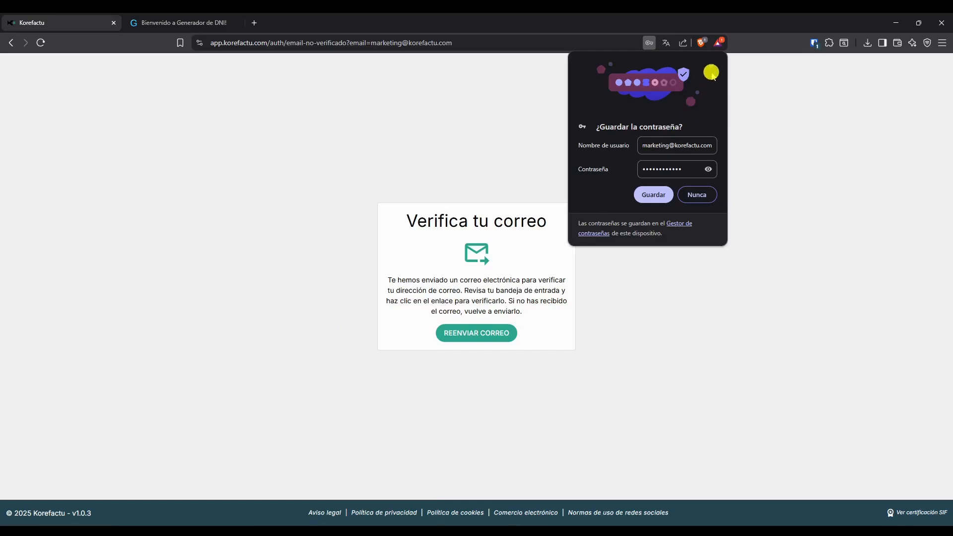
{"action": "left_click", "coordinate": [710, 66]}
Resend the verification e-mail and return to the login page from the verification confirmation.
{"action": "left_click", "coordinate": [485, 329]}
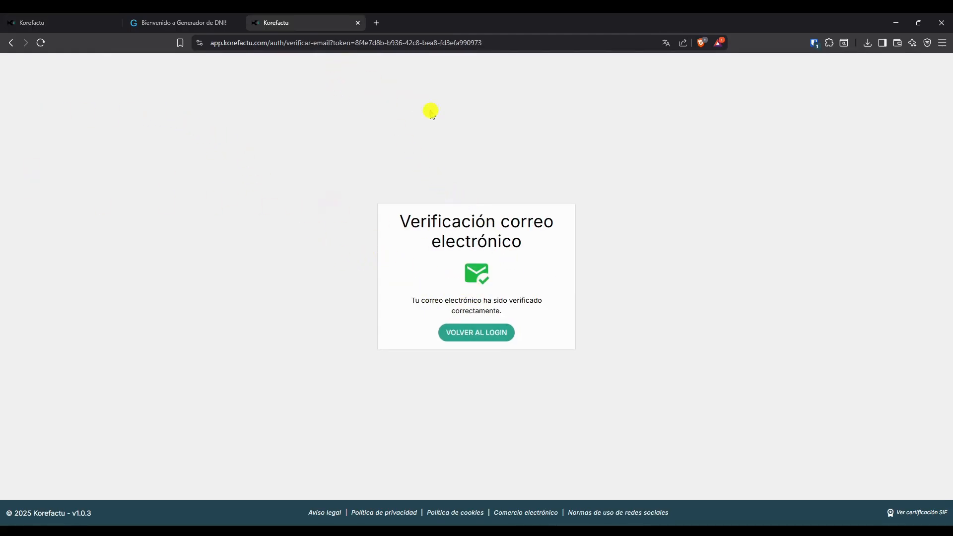
{"action": "left_click", "coordinate": [468, 332]}
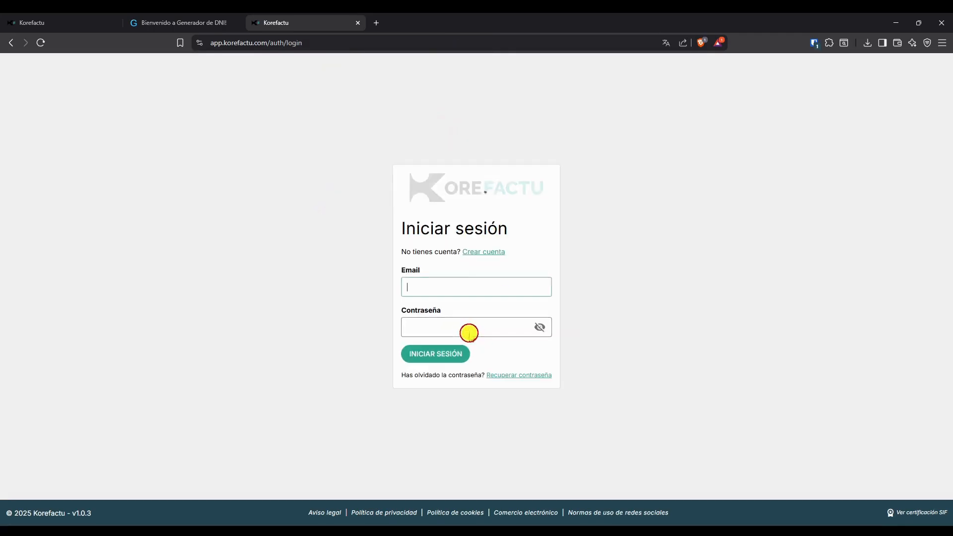
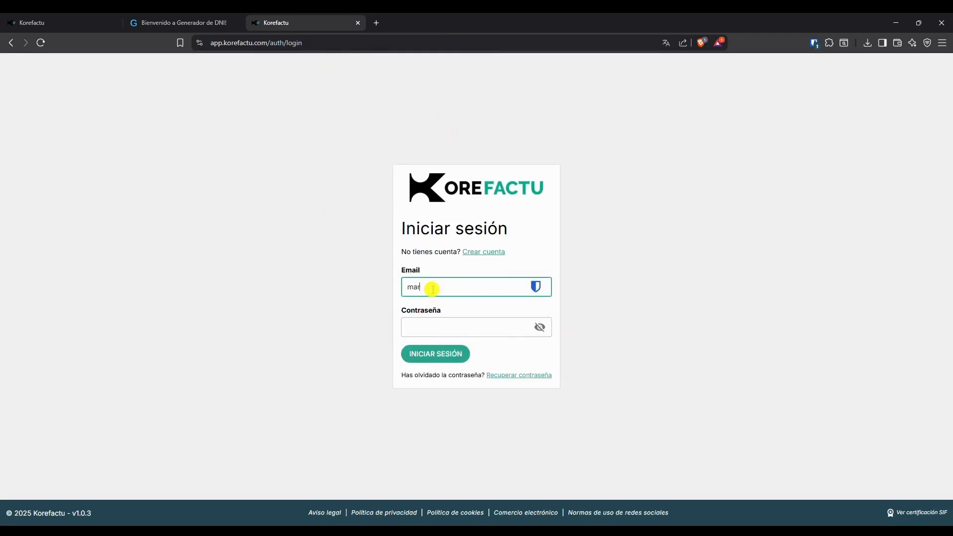
Log in with the new account's e-mail address and password.
{"action": "key", "text": "Tab"}
{"action": "type", "text": "••••••••••"}
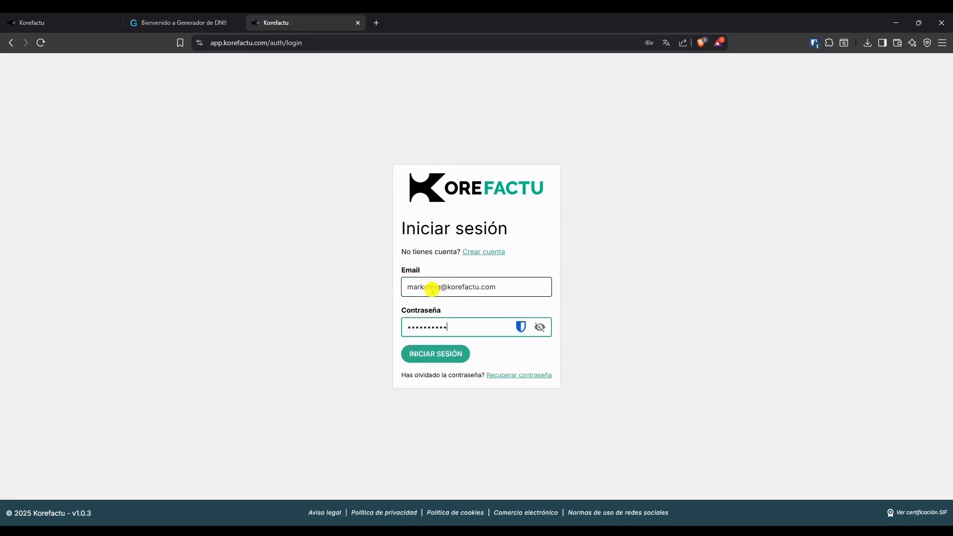
{"action": "type", "text": "••"}
{"action": "key", "text": "Return"}
Dismiss the browser and password-manager prompts to save the login.
{"action": "left_click", "coordinate": [712, 62]}
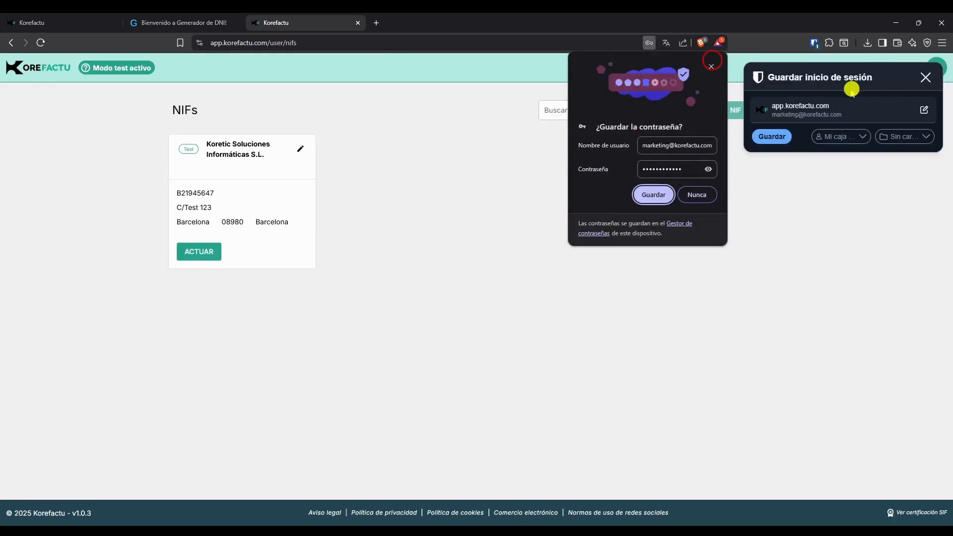
{"action": "left_click", "coordinate": [925, 77]}
{"action": "left_click", "coordinate": [711, 66]}
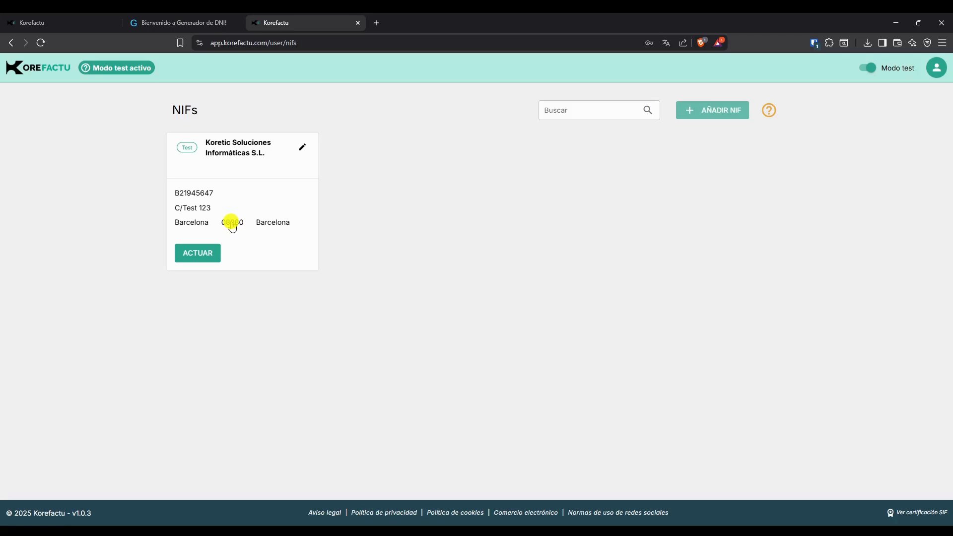
Open the Koretic Soluciones Informáticas S.L. NIF and read the dashboard summary help.
{"action": "left_click", "coordinate": [190, 258]}
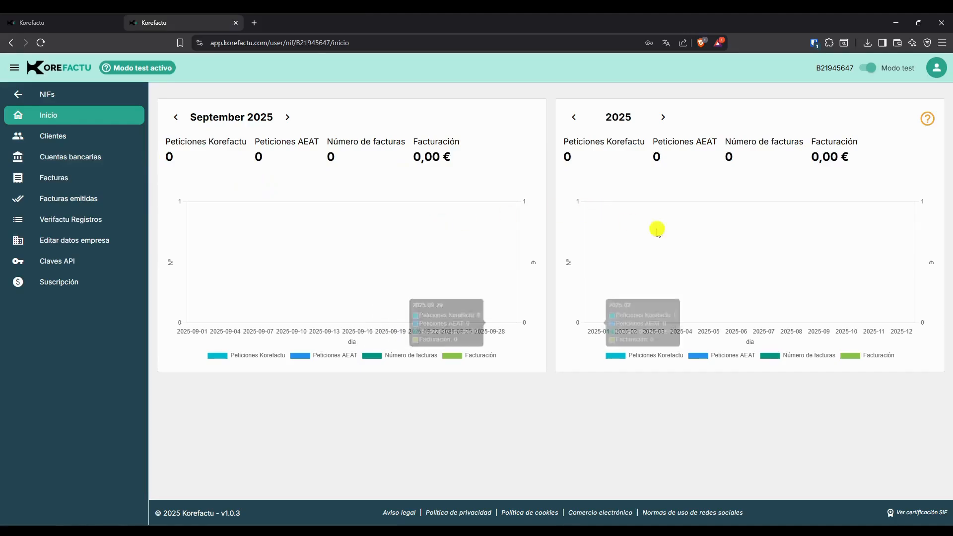
{"action": "left_click", "coordinate": [926, 118]}
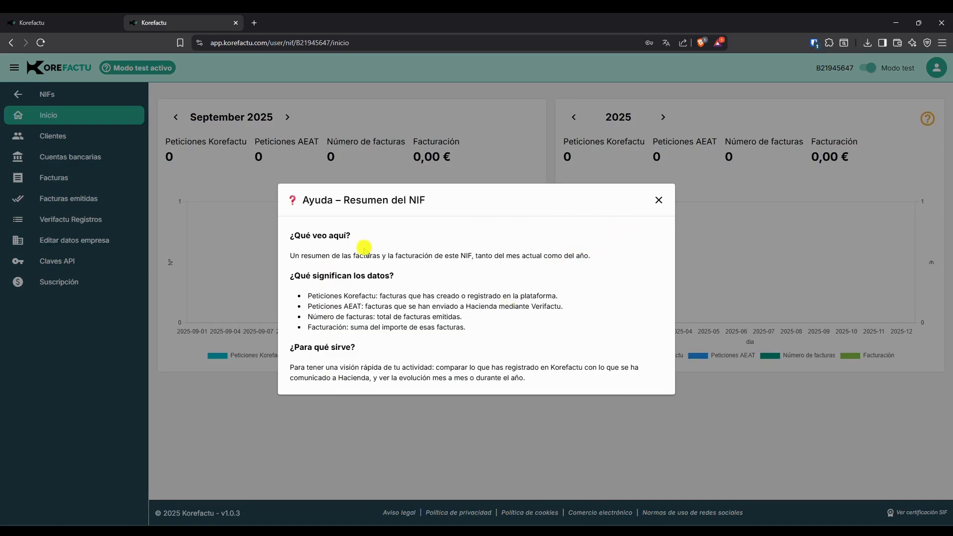
{"action": "left_click", "coordinate": [660, 200]}
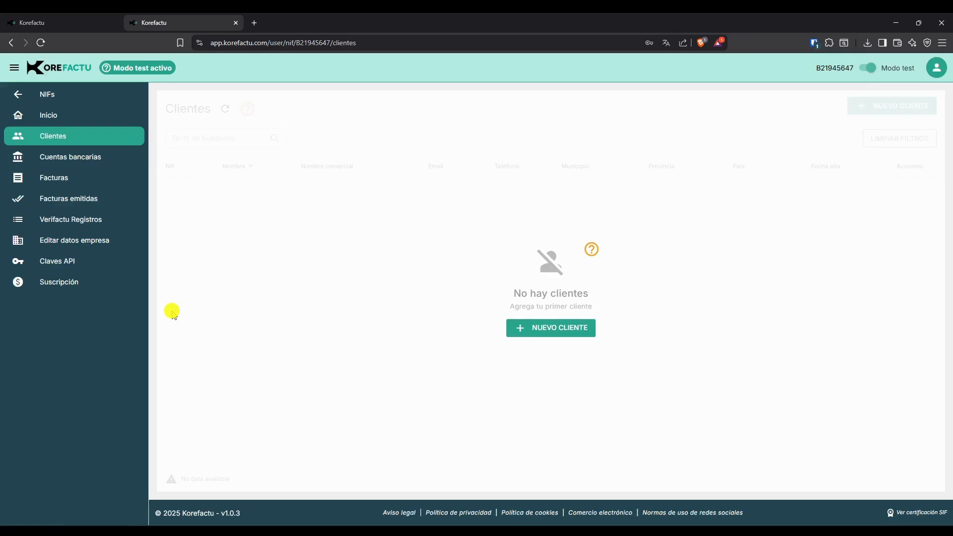
Start a new client with business name Prueba SL and enter the client's tax ID number.
{"action": "left_click", "coordinate": [557, 329]}
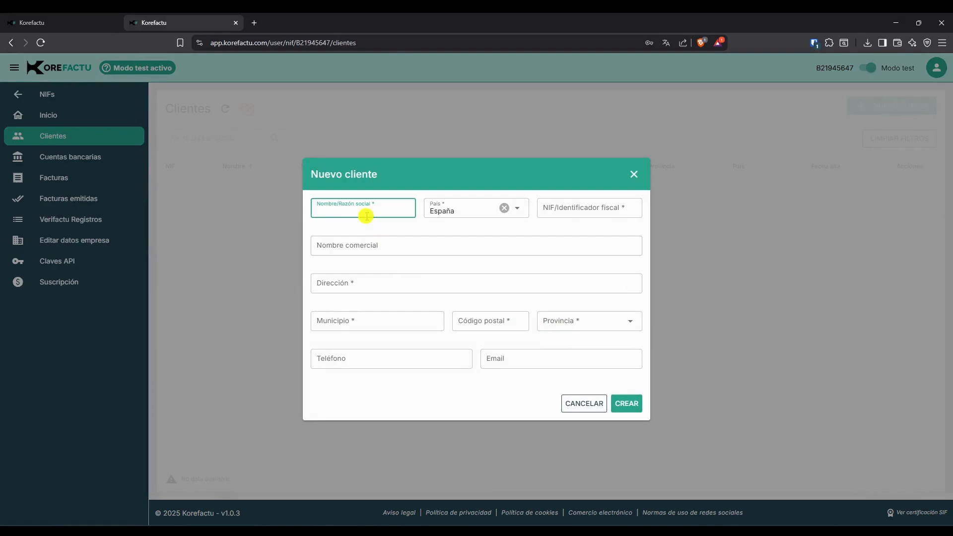
{"action": "type", "text": "Prueba SL"}
{"action": "left_click", "coordinate": [594, 208]}
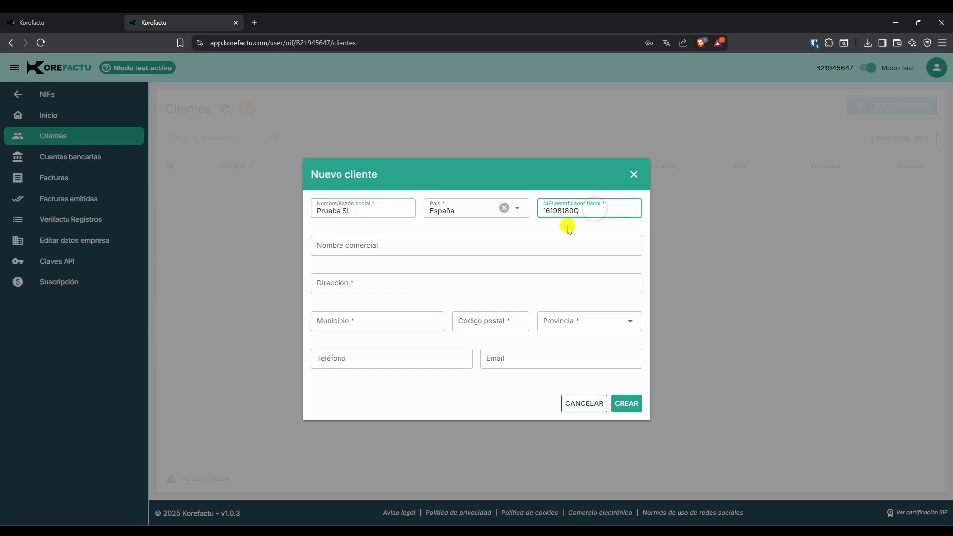
Set the client's trade name to Prueba Empresa and address to C/ Prueba.
{"action": "left_click", "coordinate": [477, 252]}
{"action": "type", "text": "Prueba"}
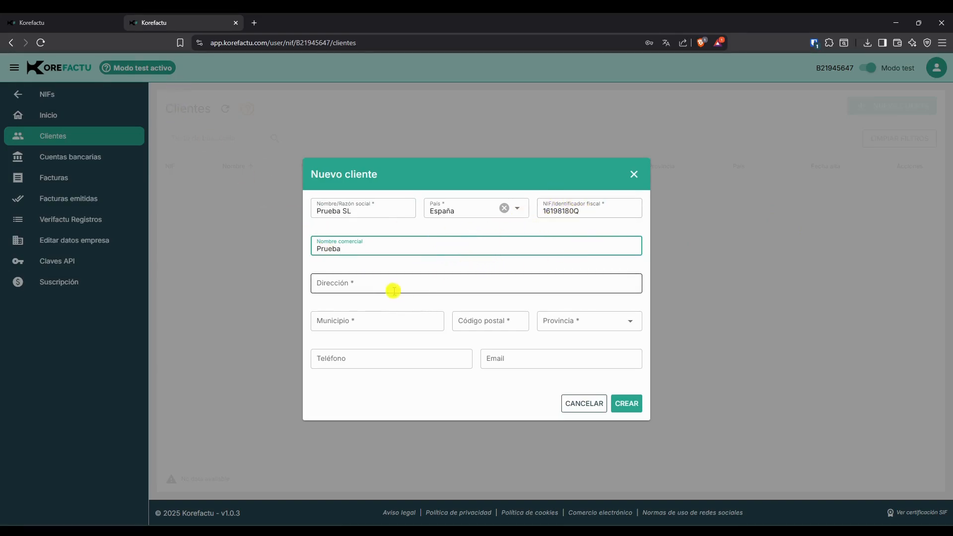
{"action": "type", "text": "Empresa"}
{"action": "left_click", "coordinate": [368, 280]}
{"action": "type", "text": "C/ "}
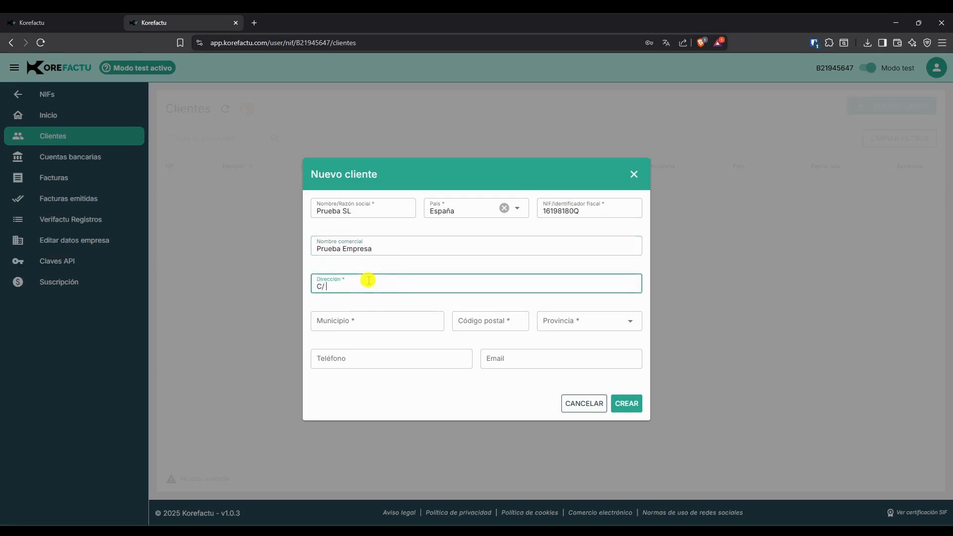
{"action": "type", "text": "Prueba"}
Set the client's municipality to Barcelona, postal code to 08001, and province to Barcelona.
{"action": "key", "text": "Tab"}
{"action": "type", "text": "Ba"}
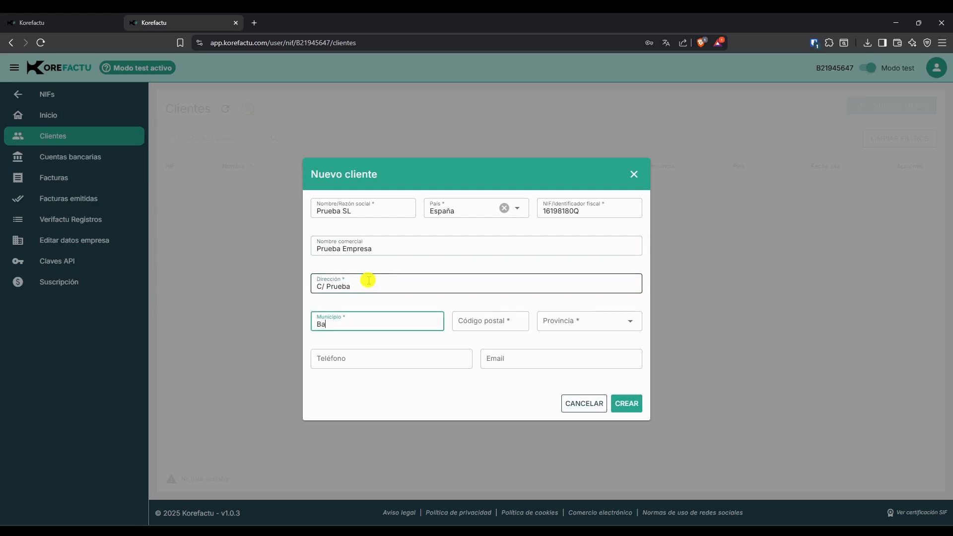
{"action": "type", "text": "rcelona"}
{"action": "type", "text": "8"}
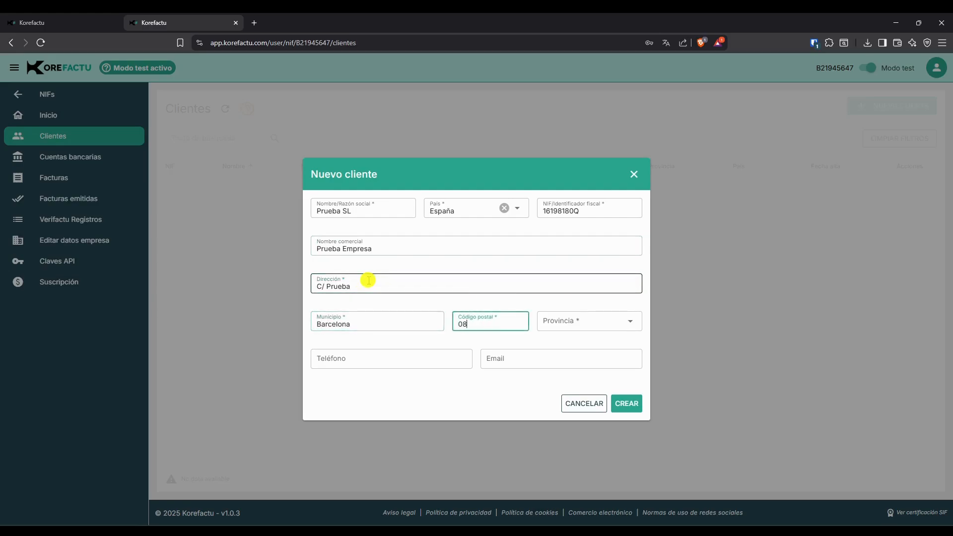
{"action": "type", "text": "001"}
{"action": "key", "text": "Tab"}
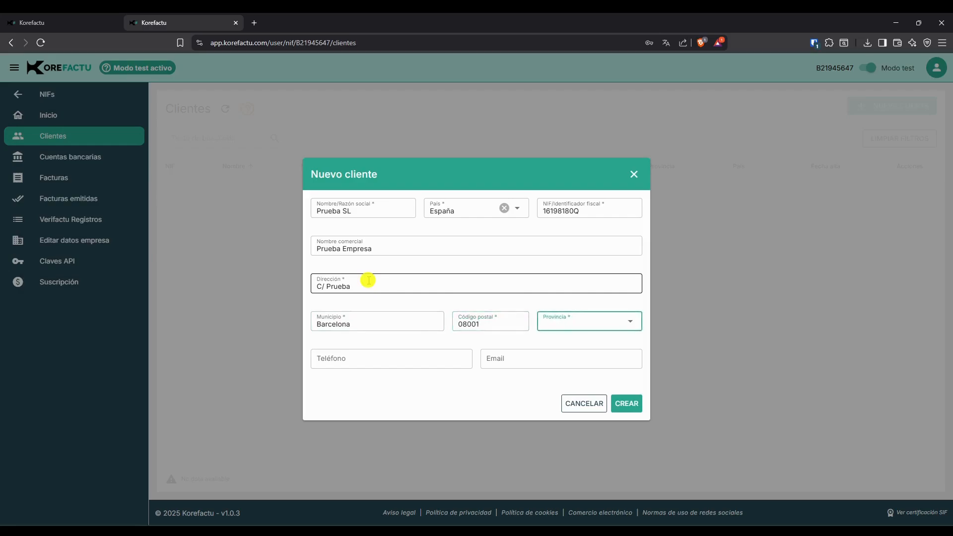
{"action": "type", "text": "Bar"}
{"action": "key", "text": "Return"}
Fill in the client's phone number and e-mail address, and create the client.
{"action": "key", "text": "Tab"}
{"action": "type", "text": "666777"}
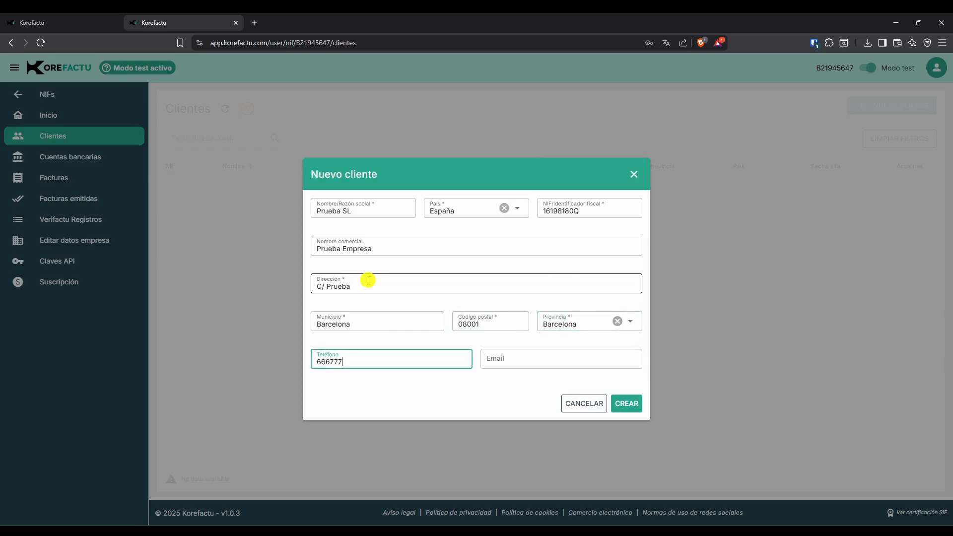
{"action": "type", "text": "888"}
{"action": "key", "text": "Tab"}
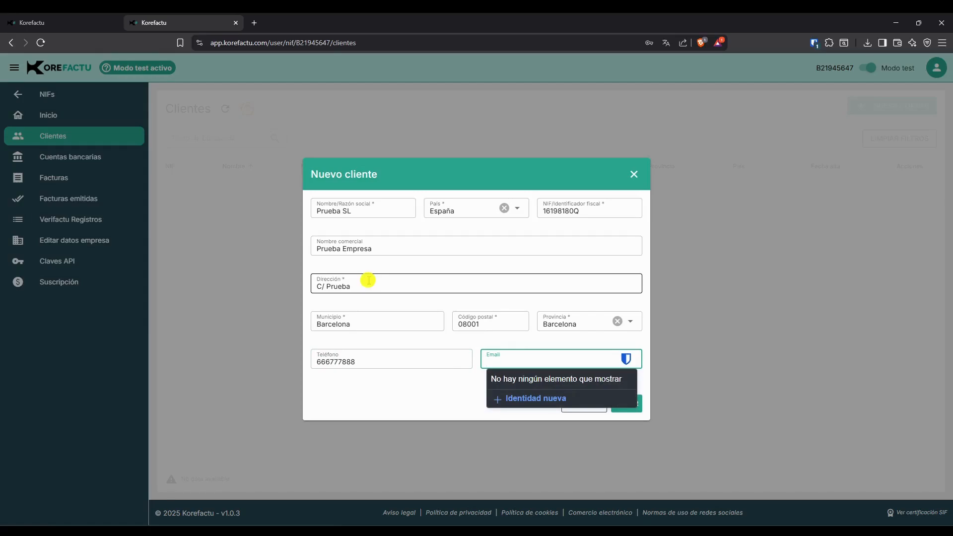
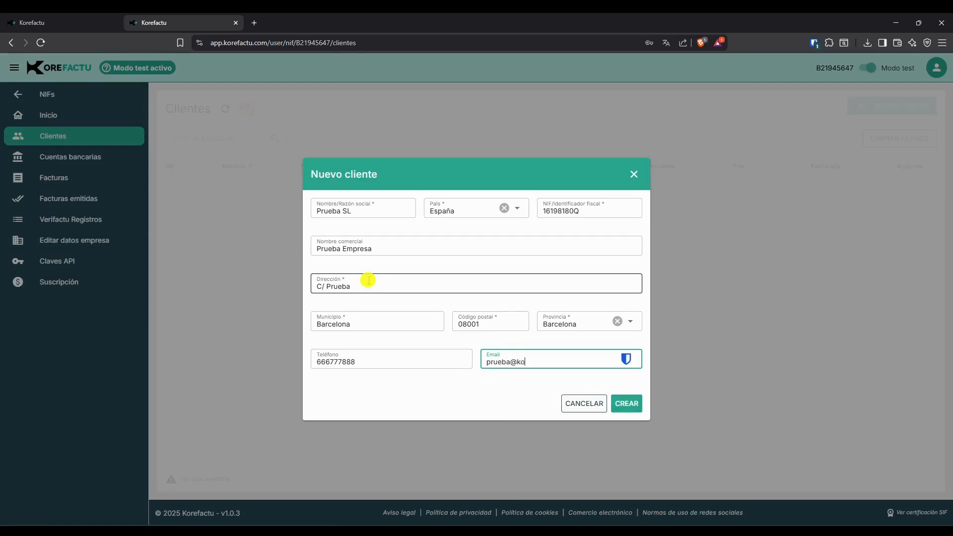
{"action": "left_click", "coordinate": [626, 403]}
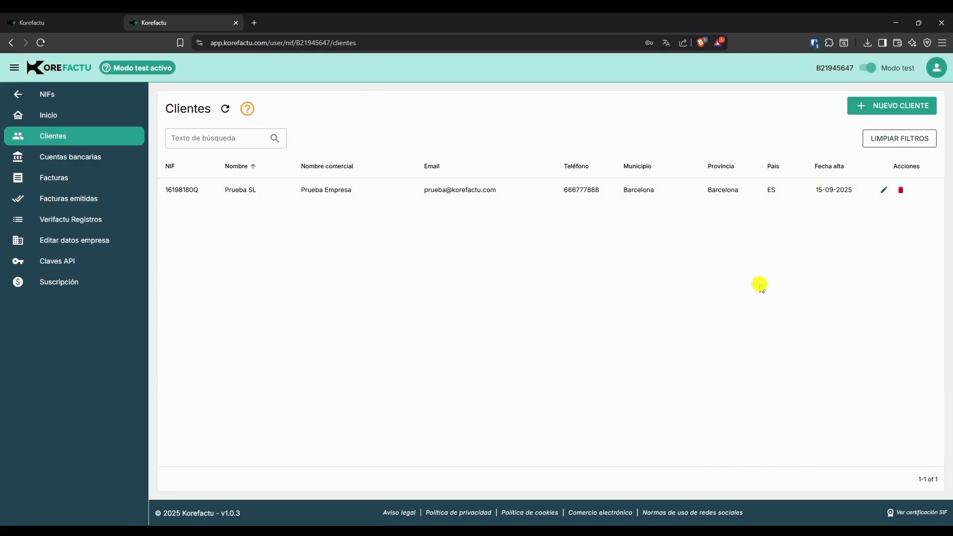
{"action": "left_click", "coordinate": [896, 105]}
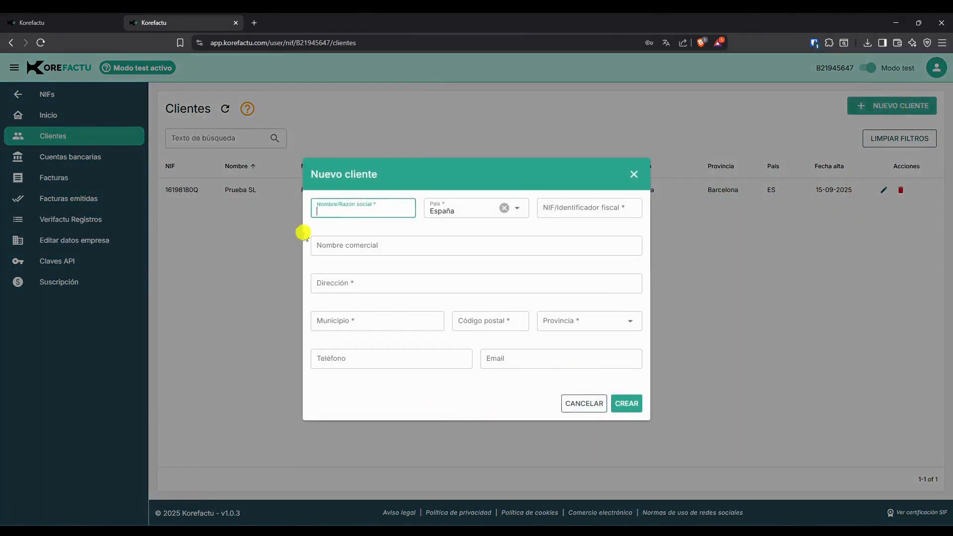
{"action": "left_click", "coordinate": [634, 174]}
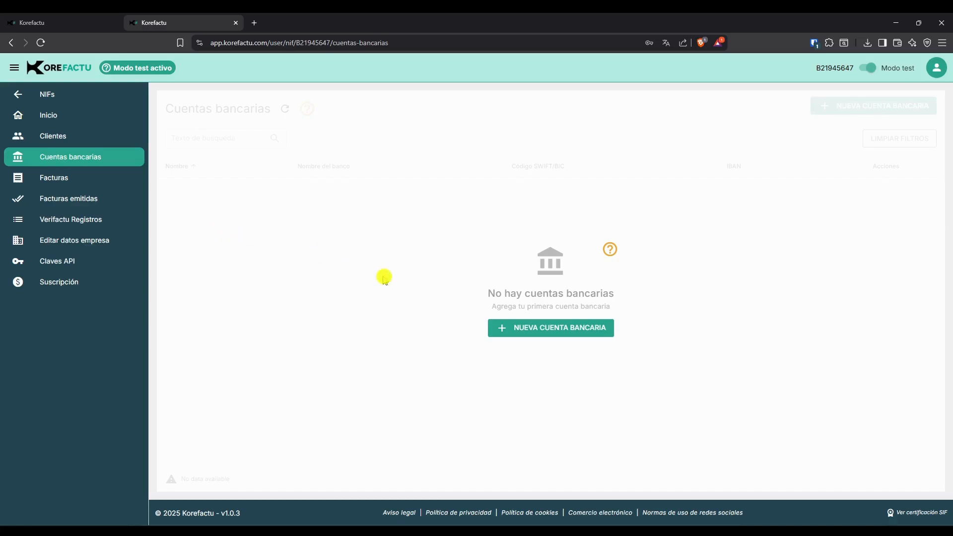
Start a new bank account named Prueba with the bank name Prueba.
{"action": "left_click", "coordinate": [528, 328]}
{"action": "type", "text": "Prueba"}
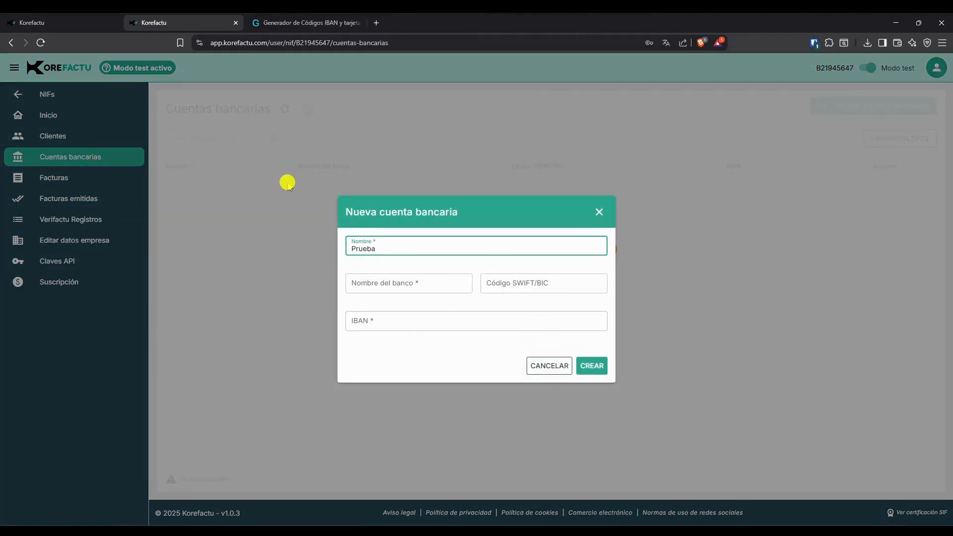
{"action": "key", "text": "Tab"}
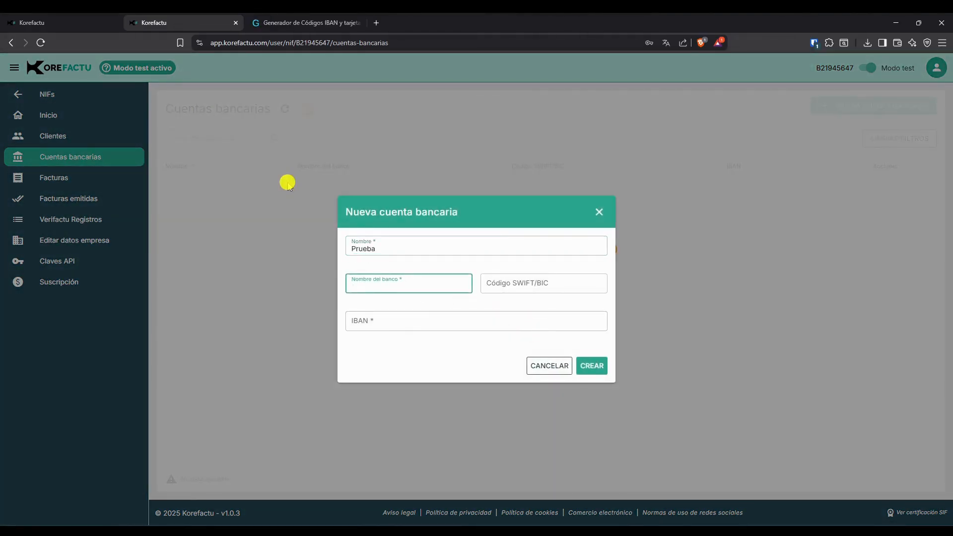
{"action": "type", "text": "Prueba"}
{"action": "key", "text": "Tab"}
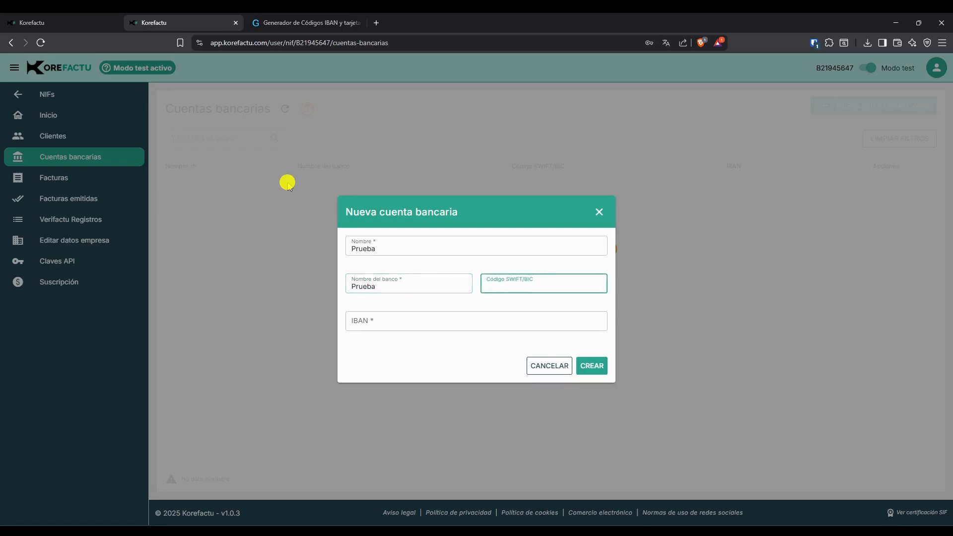
Paste the account's IBAN and create the bank account.
{"action": "key", "text": "Tab"}
{"action": "key", "text": "ctrl+v"}
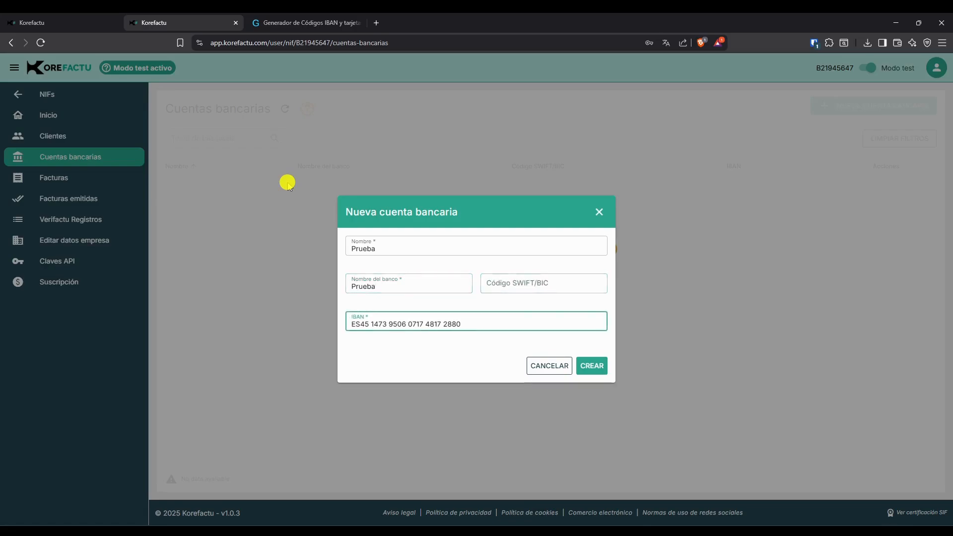
{"action": "left_click", "coordinate": [587, 369]}
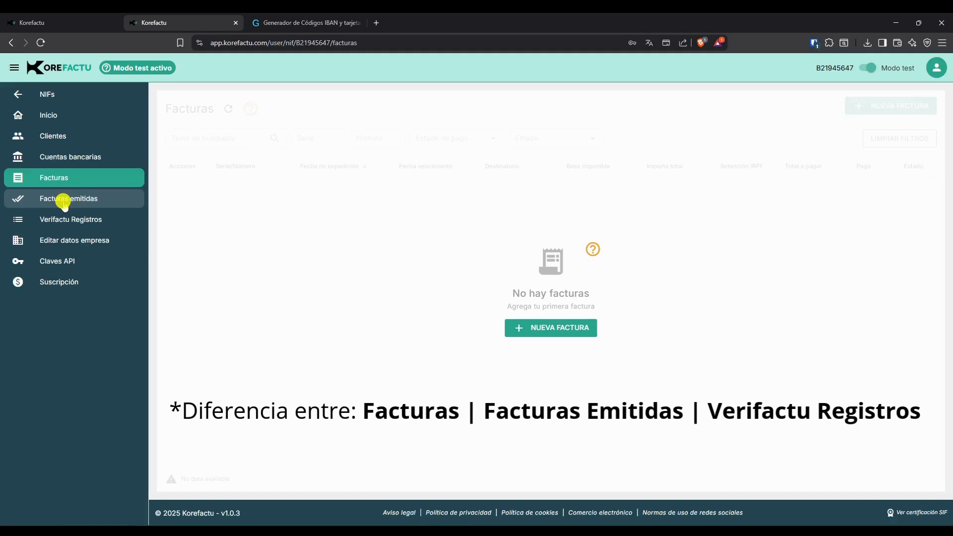
Start a new invoice and review the explanations of the invoice types.
{"action": "left_click", "coordinate": [542, 328]}
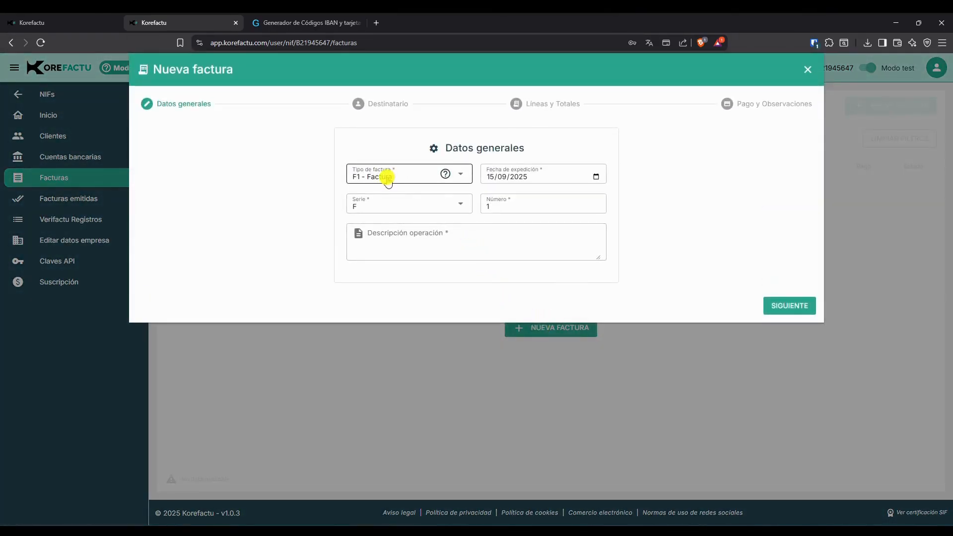
{"action": "left_click", "coordinate": [388, 178]}
{"action": "left_click", "coordinate": [387, 177]}
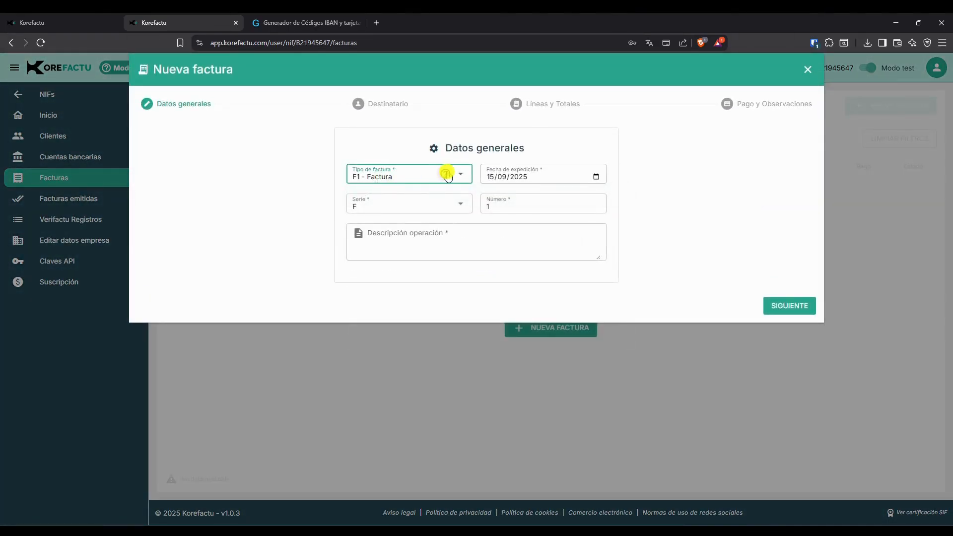
{"action": "left_click", "coordinate": [446, 174]}
{"action": "scroll", "coordinate": [455, 278], "scroll_direction": "down", "scroll_amount": 3}
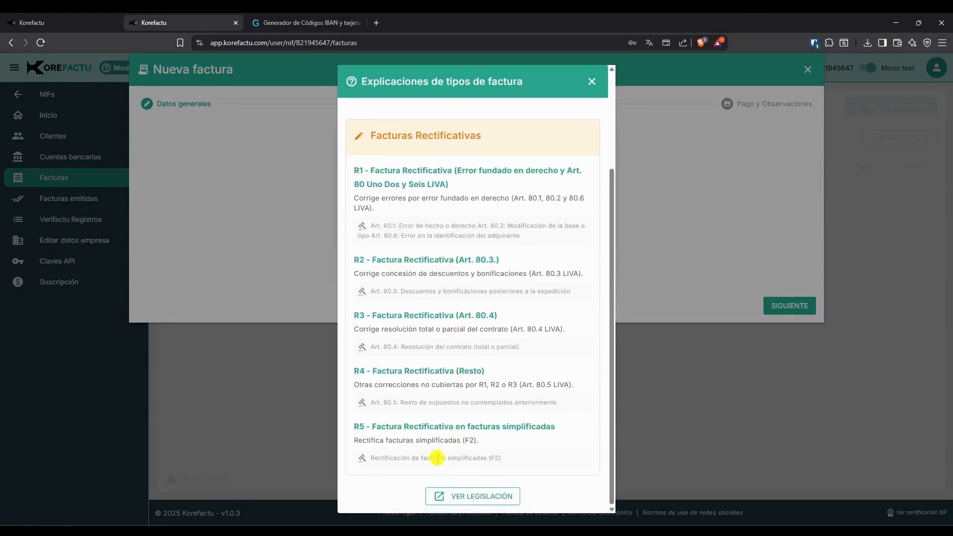
{"action": "scroll", "coordinate": [497, 273], "scroll_direction": "up", "scroll_amount": 5}
{"action": "left_click", "coordinate": [591, 81]}
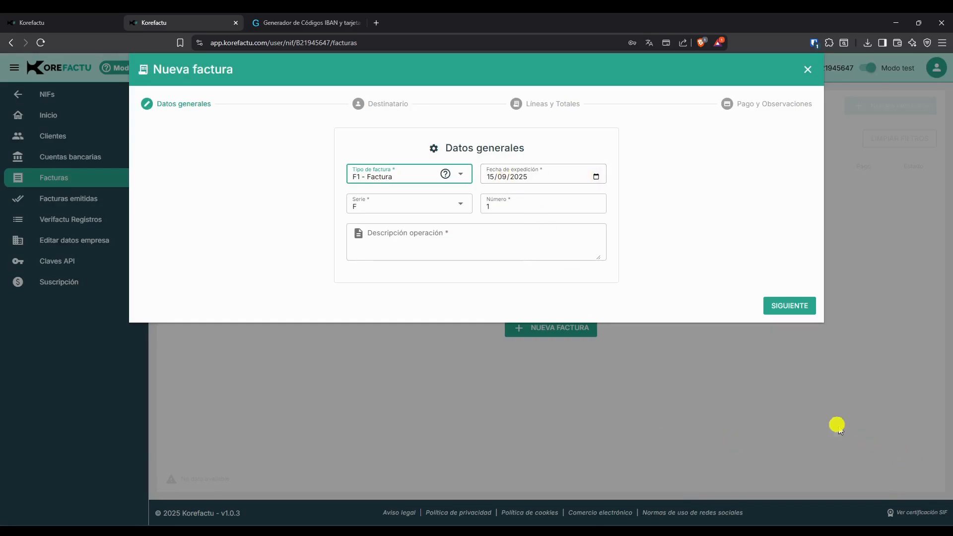
Set the operation description to Factura de prueba and continue to the recipient step.
{"action": "left_click", "coordinate": [491, 205]}
{"action": "key", "text": "BackSpace"}
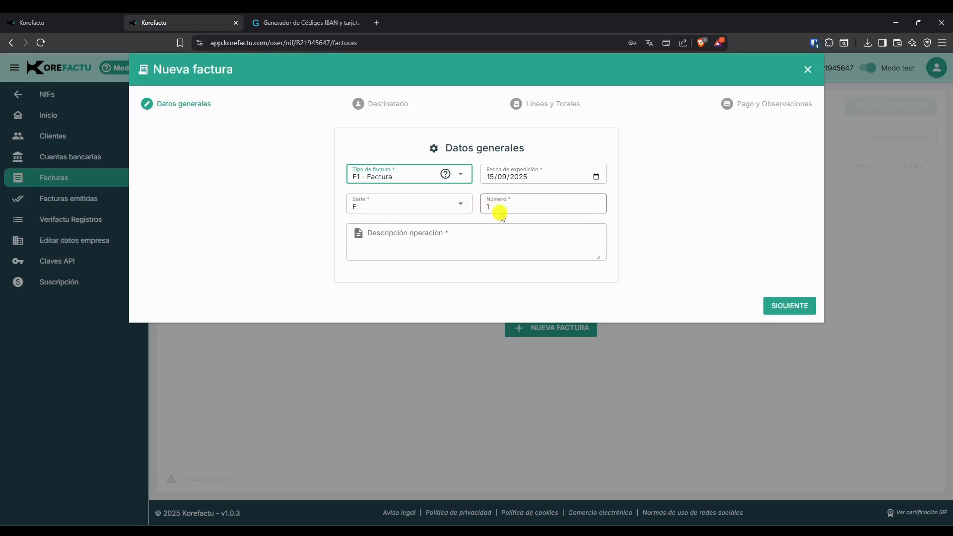
{"action": "left_click", "coordinate": [406, 241]}
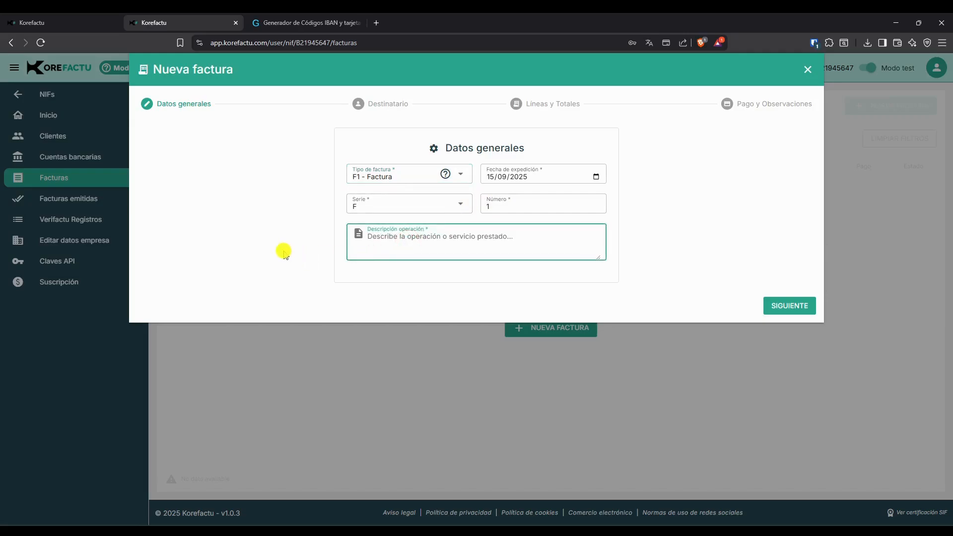
{"action": "type", "text": "Factura de prueba"}
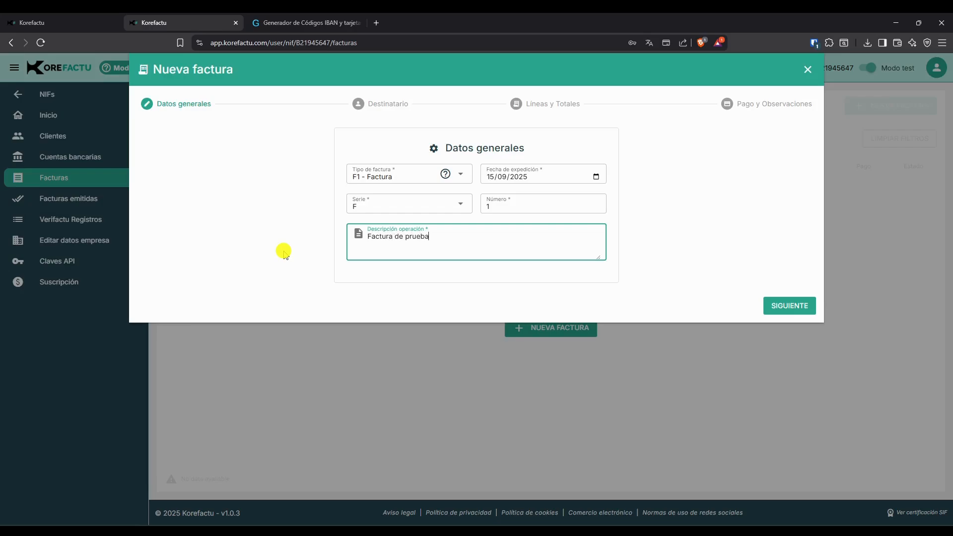
{"action": "left_click", "coordinate": [768, 304]}
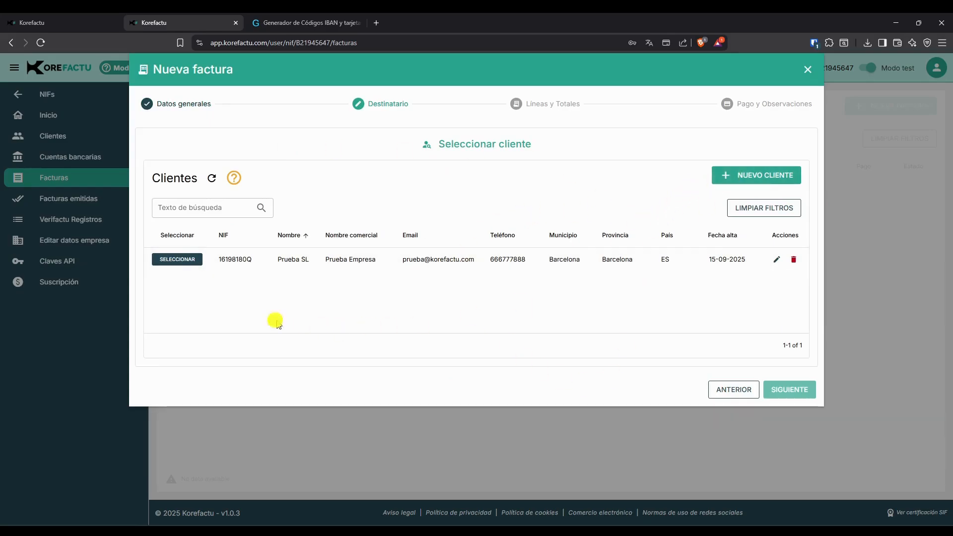
Select the client Prueba SL as recipient and continue to the invoice lines.
{"action": "left_click", "coordinate": [177, 258]}
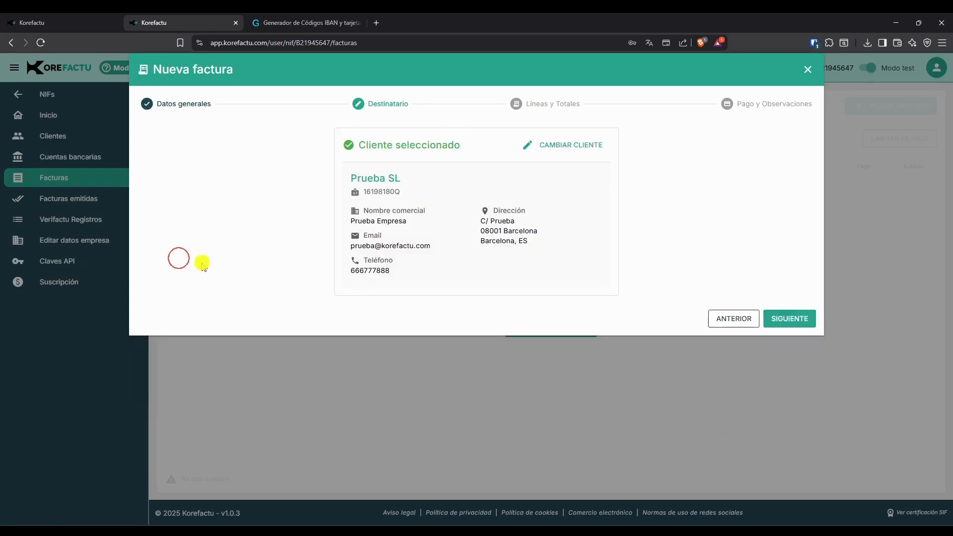
{"action": "left_click", "coordinate": [780, 316]}
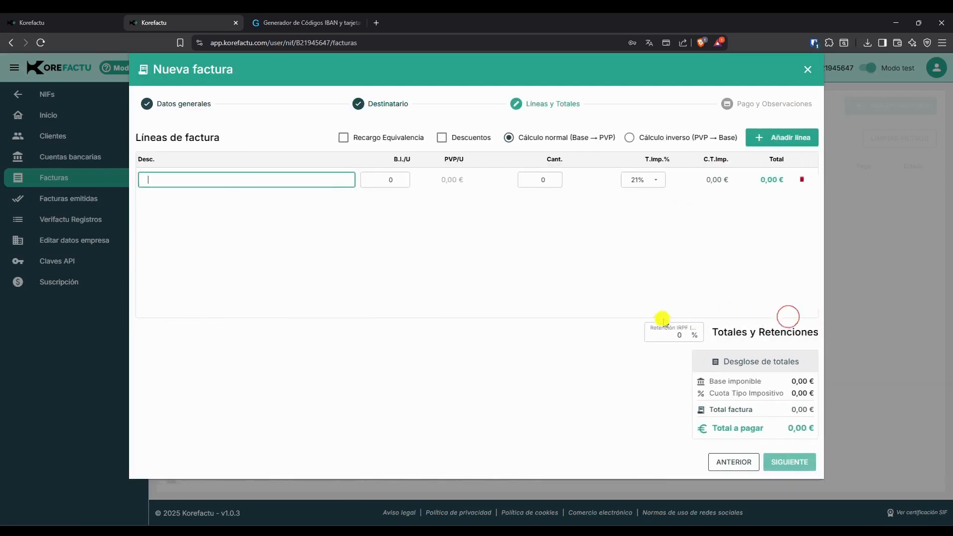
Add an invoice line Linea de factura with unit base 200 and quantity 2.
{"action": "left_click", "coordinate": [154, 182]}
{"action": "type", "text": "Luie"}
{"action": "key", "text": "BackSpace"}
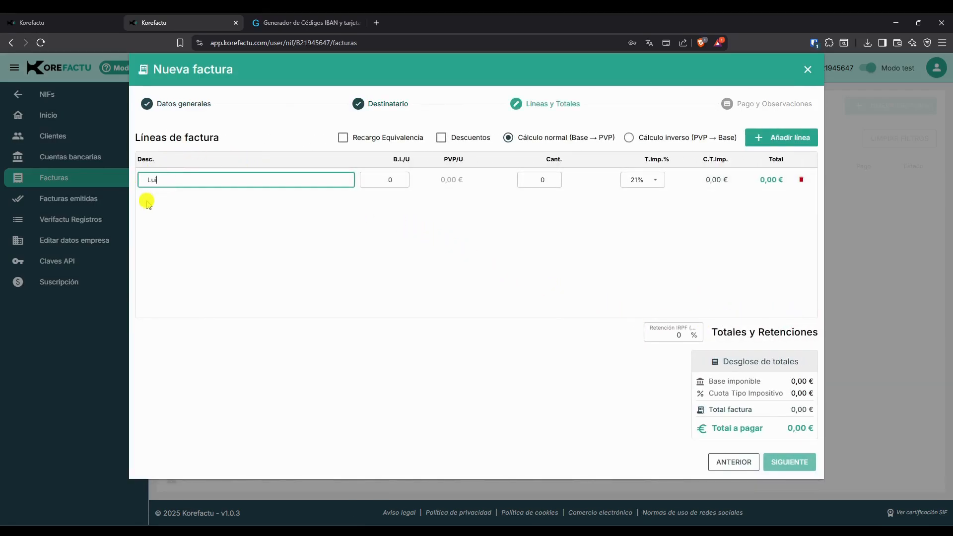
{"action": "key", "text": "BackSpace"}
{"action": "type", "text": "inea de factura"}
{"action": "key", "text": "Tab"}
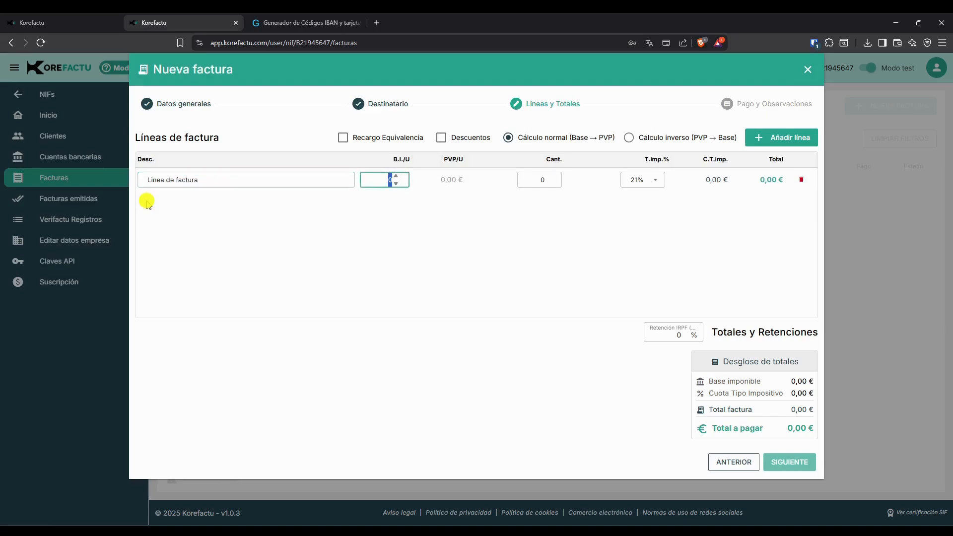
{"action": "type", "text": "200"}
{"action": "key", "text": "Tab"}
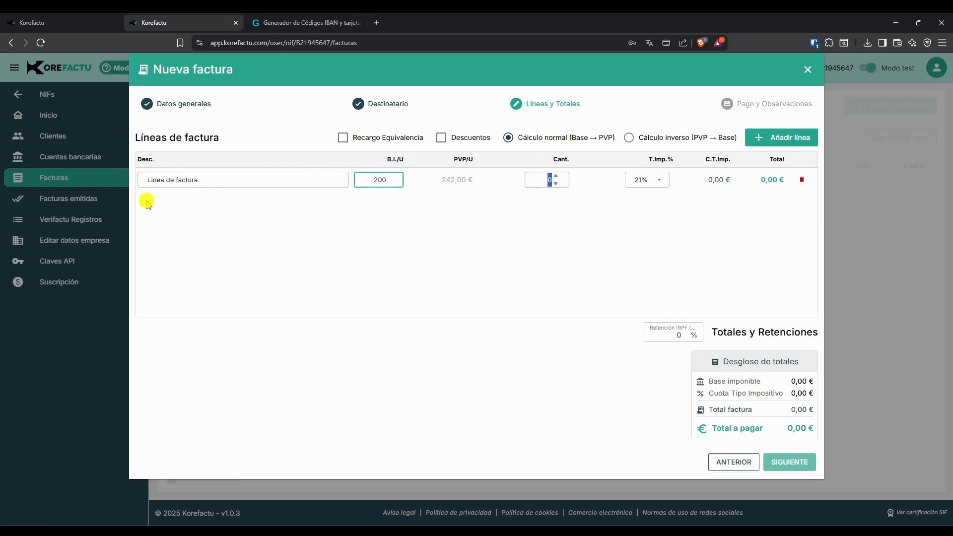
{"action": "type", "text": "2"}
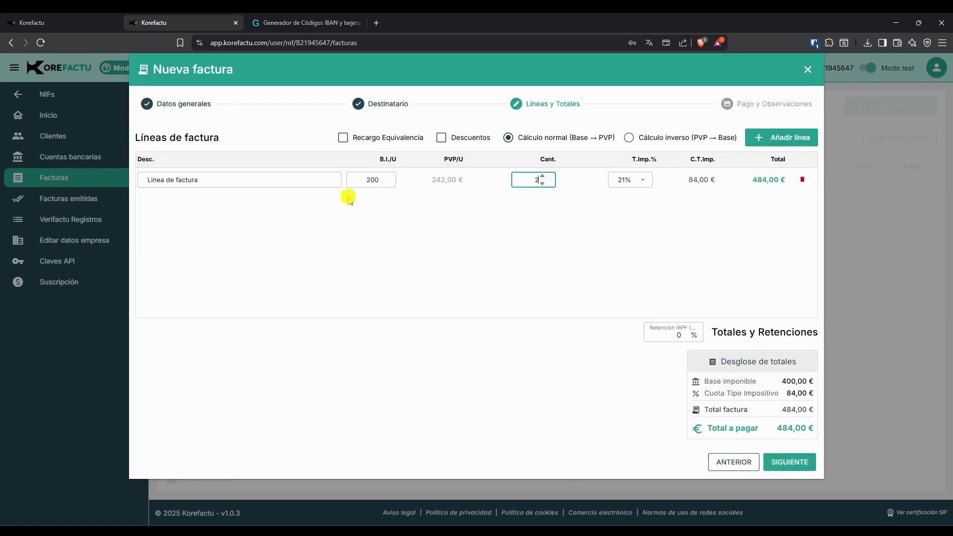
Inspect the line's tax rate options and toggle the equivalence surcharge on and off.
{"action": "left_click", "coordinate": [625, 183]}
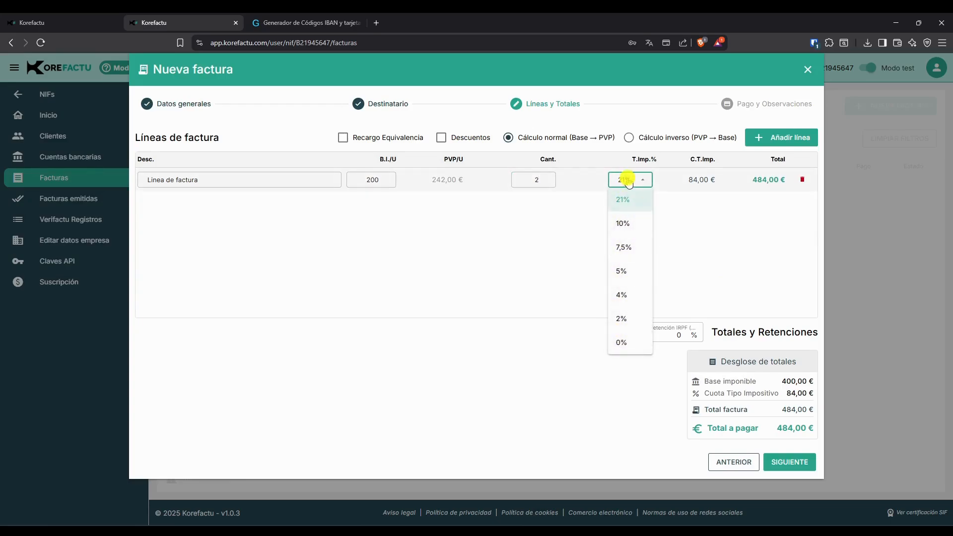
{"action": "left_click", "coordinate": [627, 181]}
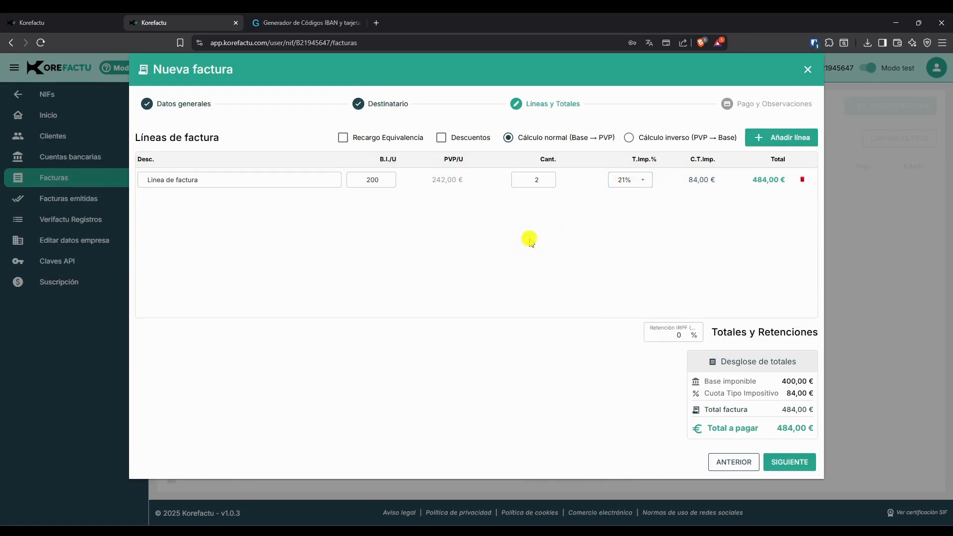
{"action": "left_click", "coordinate": [383, 143]}
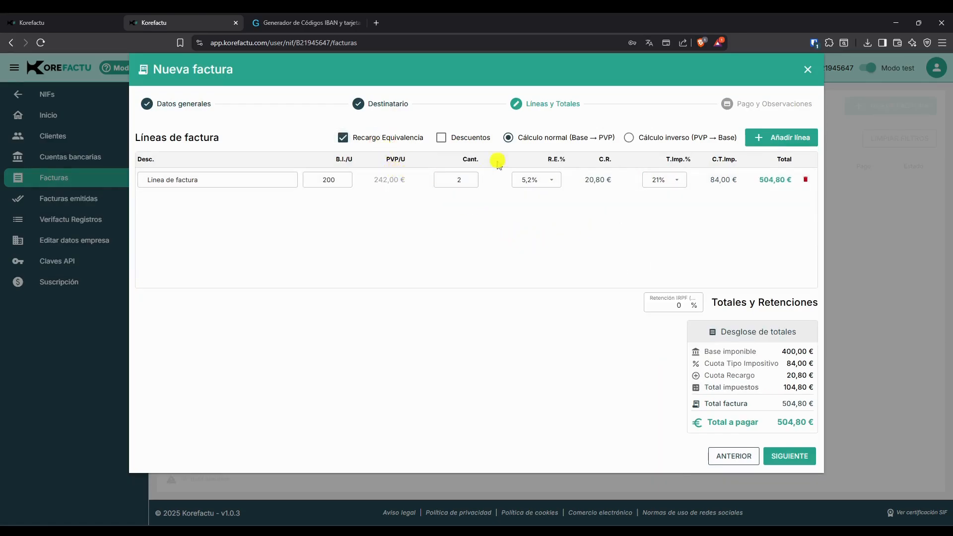
{"action": "left_click", "coordinate": [542, 180]}
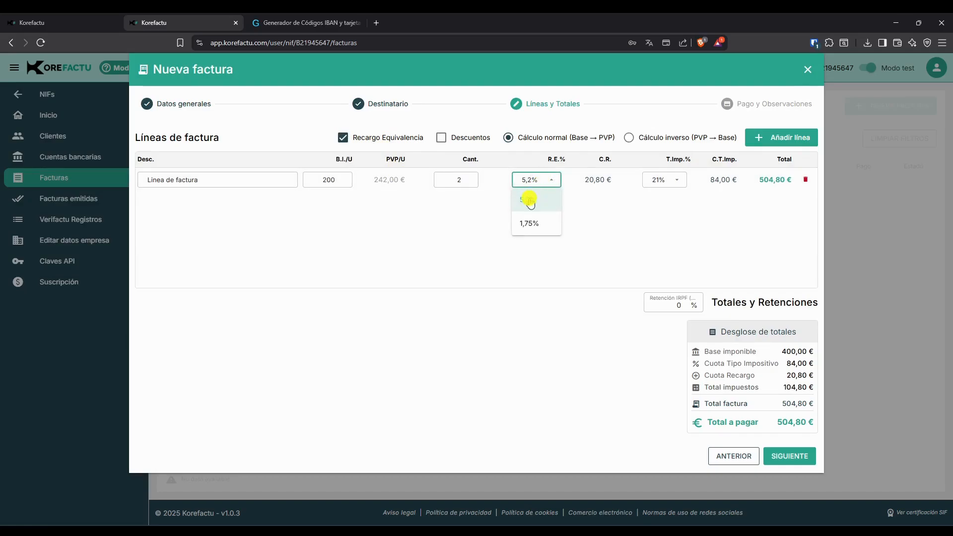
{"action": "left_click", "coordinate": [536, 184]}
{"action": "left_click", "coordinate": [387, 139]}
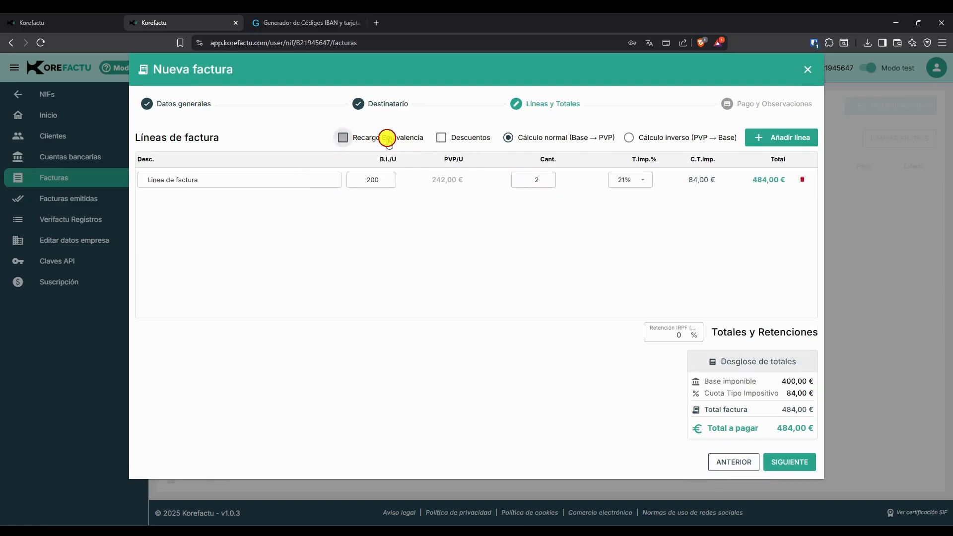
Toggle discounts and inverse calculation on, then return to normal calculation without discounts.
{"action": "left_click", "coordinate": [442, 137]}
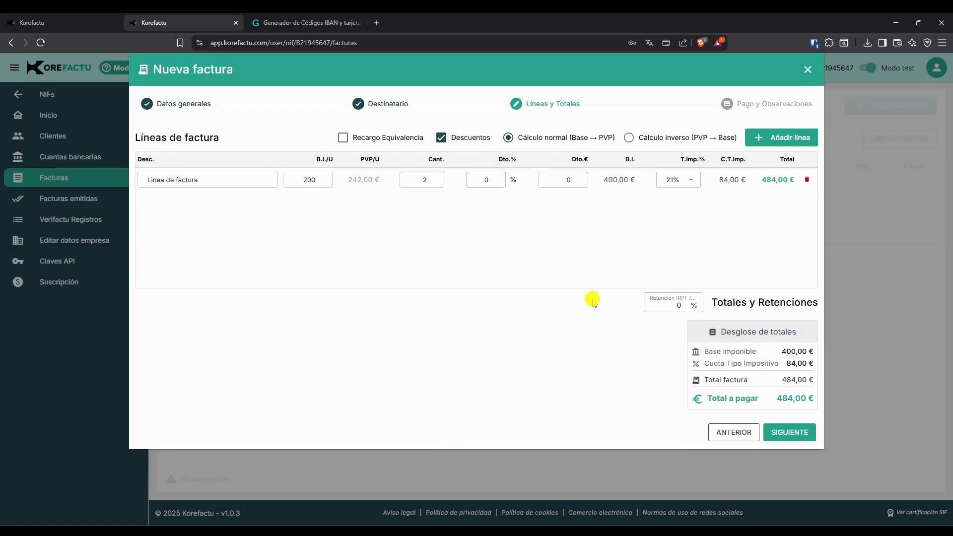
{"action": "left_click", "coordinate": [454, 135]}
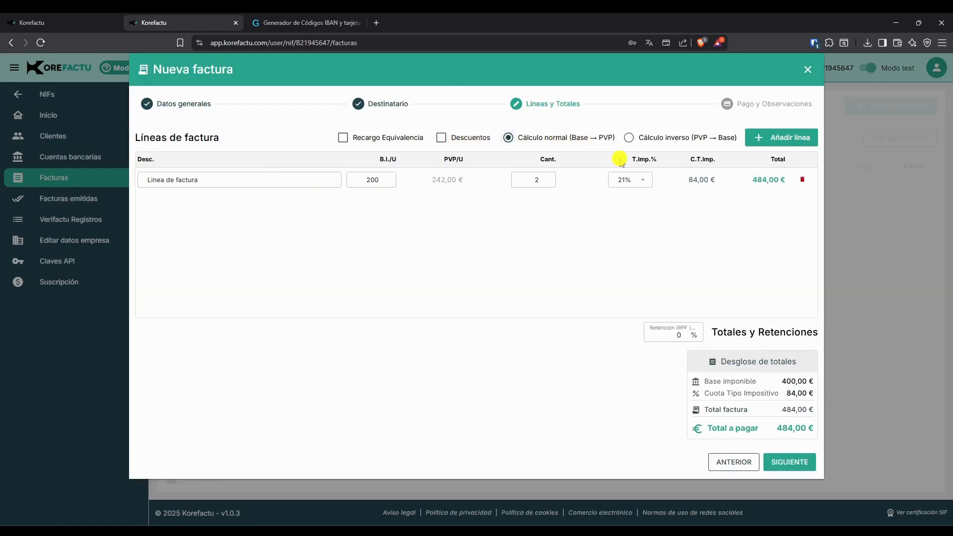
{"action": "left_click", "coordinate": [667, 138]}
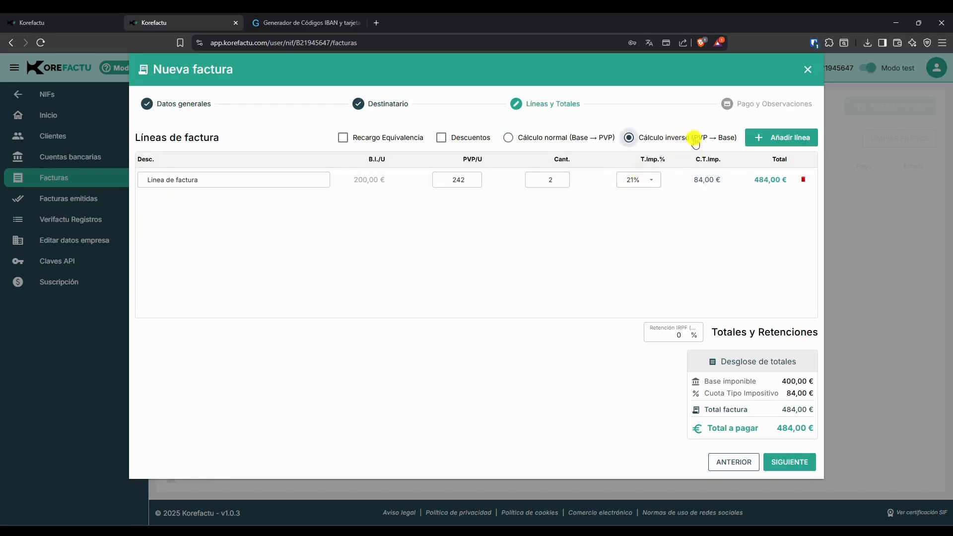
{"action": "left_click", "coordinate": [557, 137]}
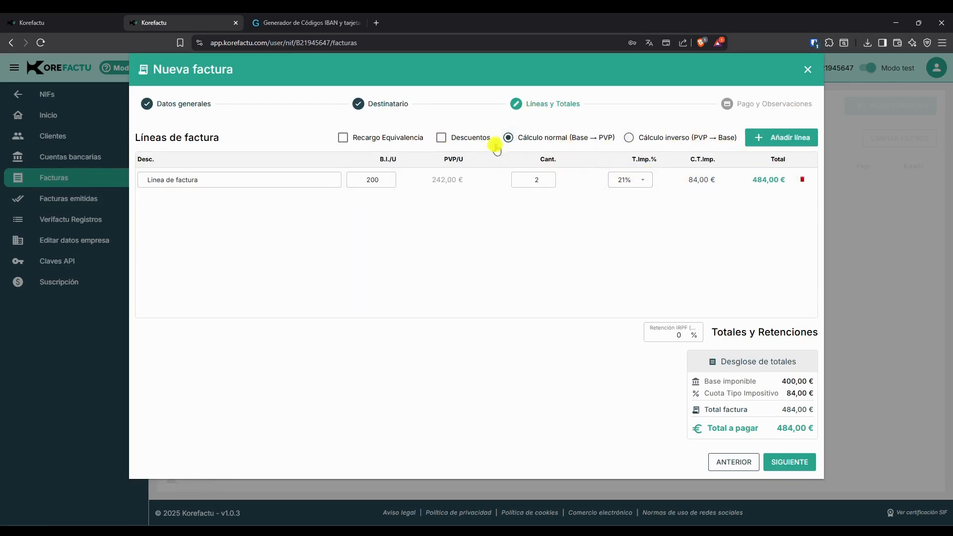
Add a second line Linea de factura 2 with base 100, quantity 1 and 10% tax.
{"action": "left_click", "coordinate": [771, 138]}
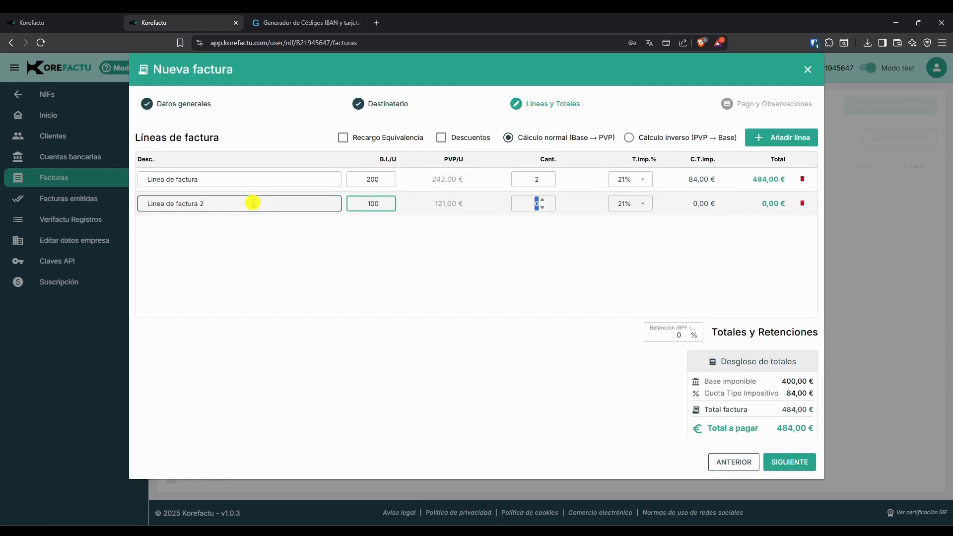
{"action": "type", "text": "1"}
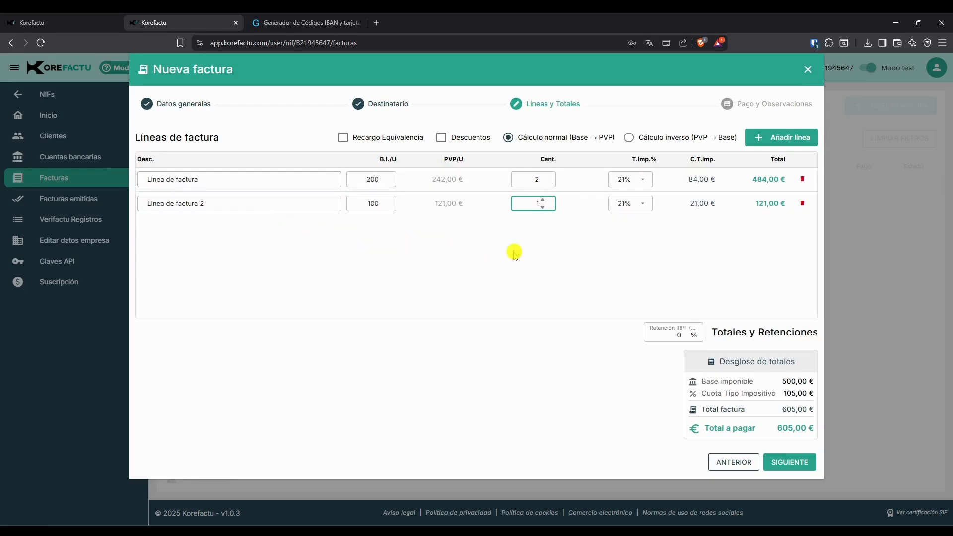
{"action": "left_click", "coordinate": [644, 205]}
{"action": "left_click", "coordinate": [628, 251]}
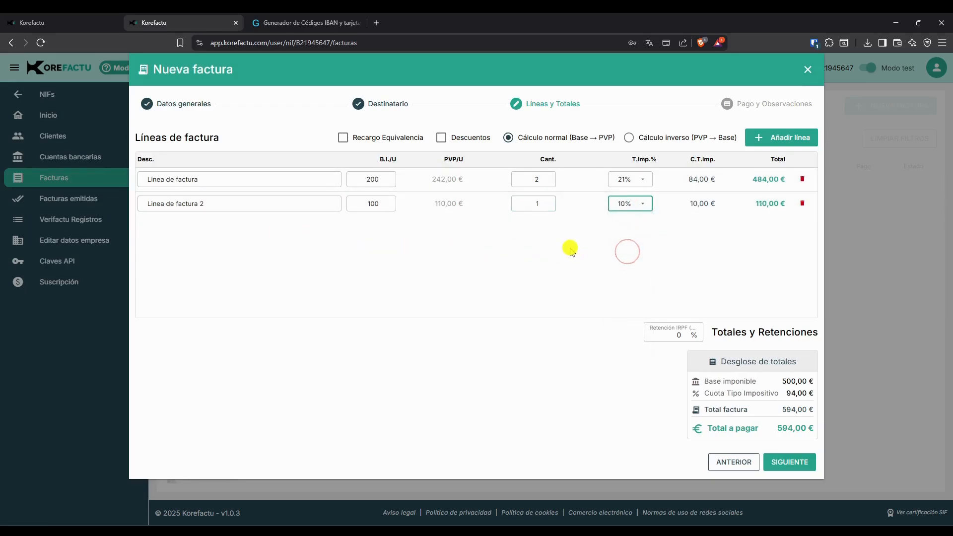
Set the IRPF retention to 5% and continue to the payment and observations step.
{"action": "left_click", "coordinate": [676, 334]}
{"action": "type", "text": "5"}
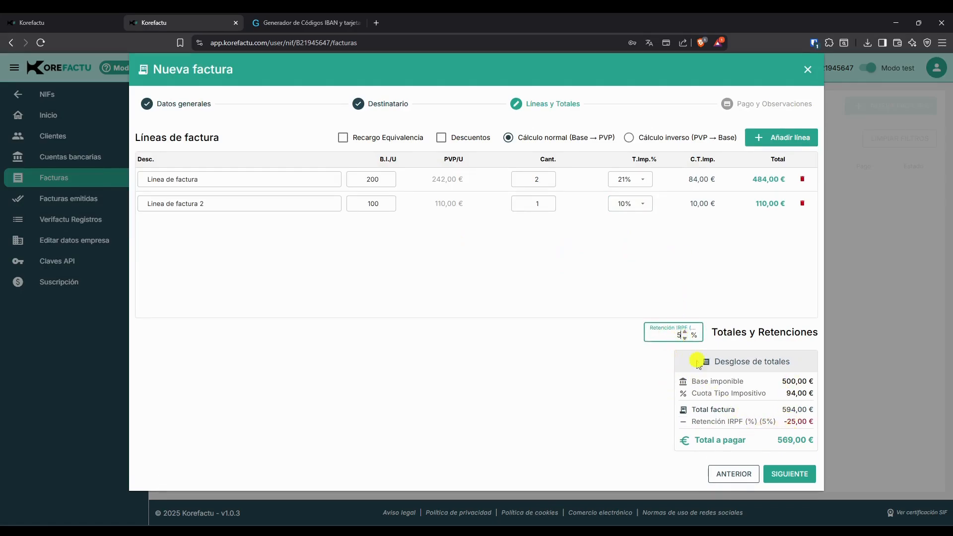
{"action": "left_click", "coordinate": [788, 473]}
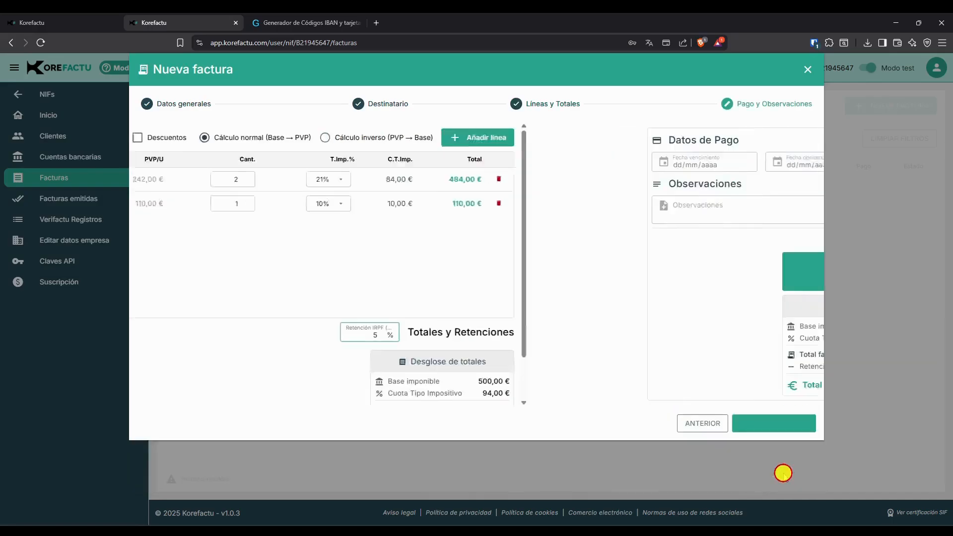
Set the invoice's due date to 30/09/2025 and the operation date to 15/09/2025.
{"action": "left_click", "coordinate": [347, 164]}
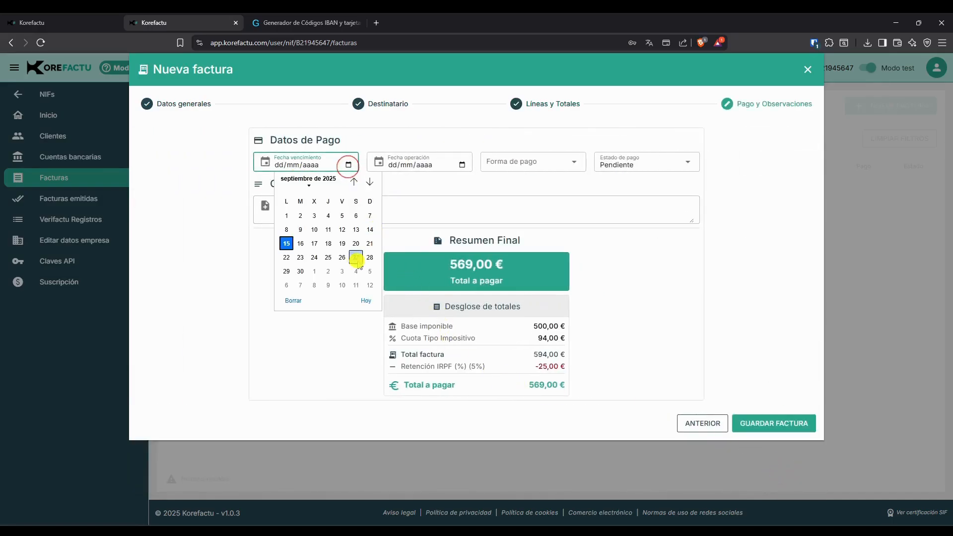
{"action": "left_click", "coordinate": [299, 271]}
{"action": "left_click", "coordinate": [457, 164]}
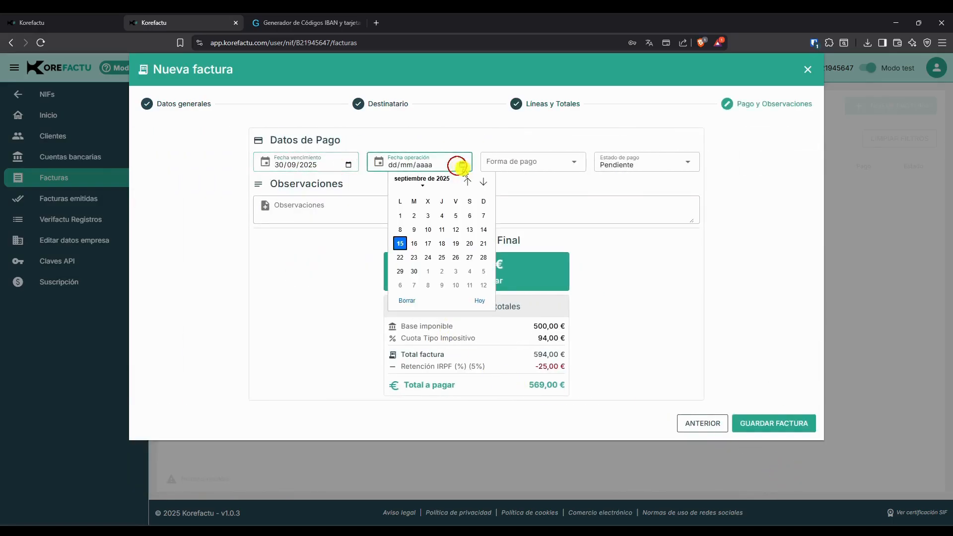
{"action": "left_click", "coordinate": [399, 243]}
Choose Transferencia as the payment method and select the Prueba bank account.
{"action": "left_click", "coordinate": [561, 161]}
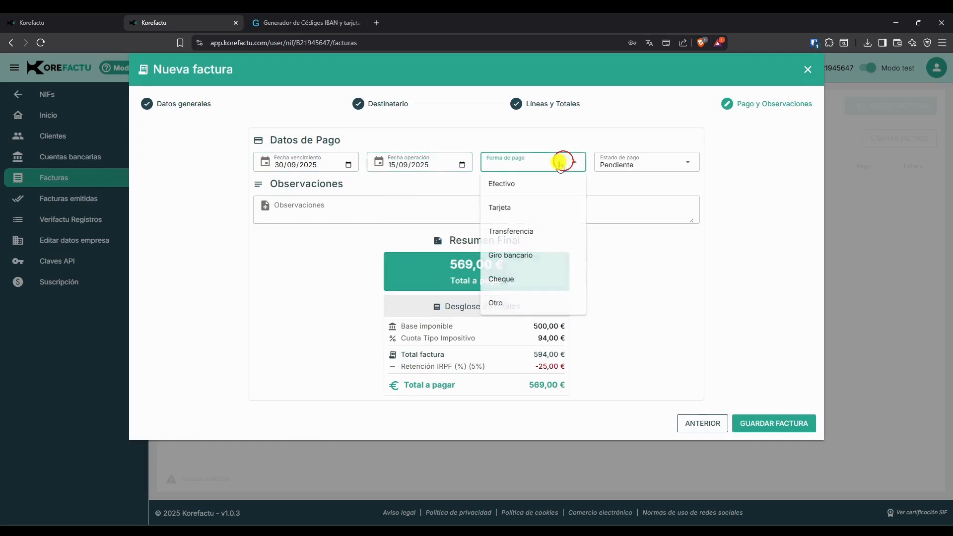
{"action": "left_click", "coordinate": [521, 230]}
{"action": "left_click", "coordinate": [446, 186]}
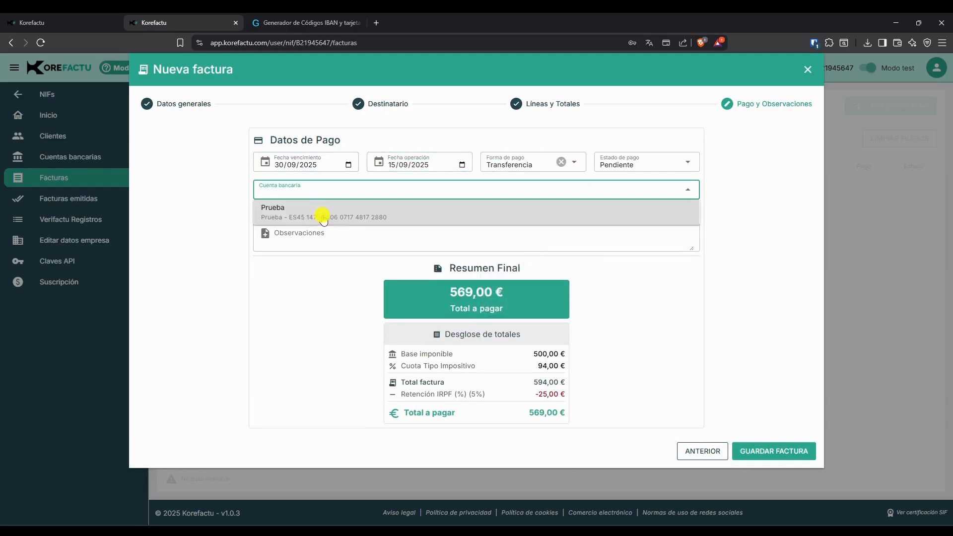
{"action": "left_click", "coordinate": [323, 217]}
Enter the observation "Observaciones de la factura" and save the invoice.
{"action": "left_click", "coordinate": [641, 164]}
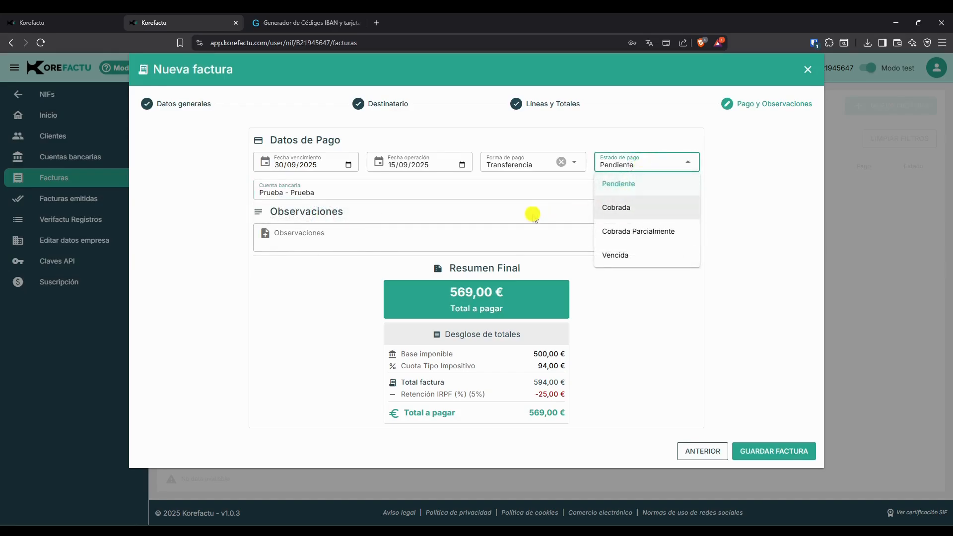
{"action": "left_click", "coordinate": [192, 224]}
{"action": "left_click", "coordinate": [340, 237]}
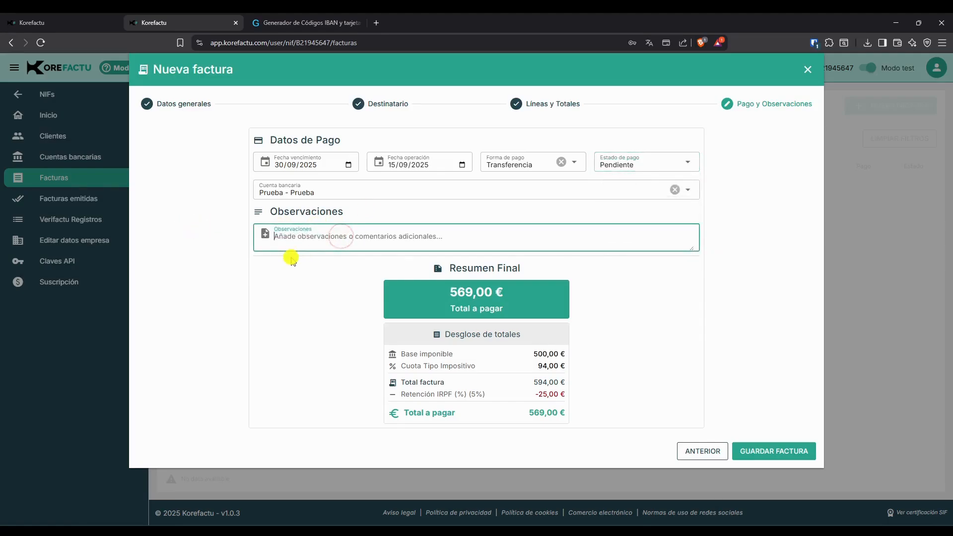
{"action": "type", "text": "Observaciones de la factura"}
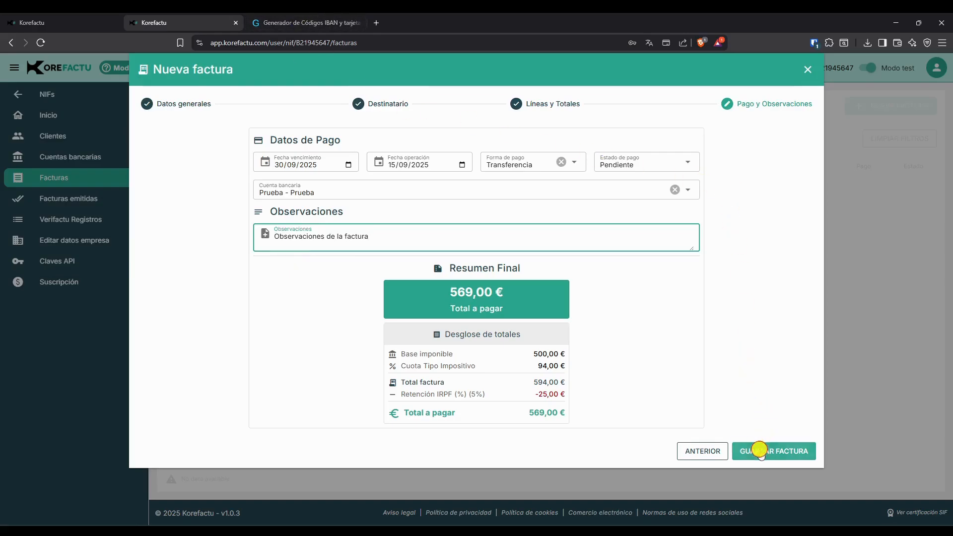
{"action": "left_click", "coordinate": [759, 449]}
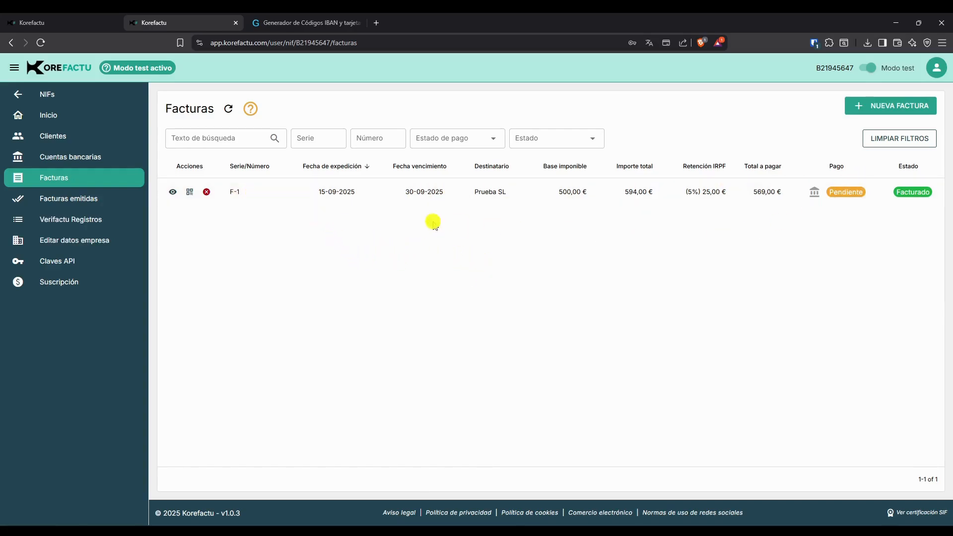
Open the saved invoice's detail view and its QR code, then open the QR from the invoice list.
{"action": "left_click", "coordinate": [172, 191]}
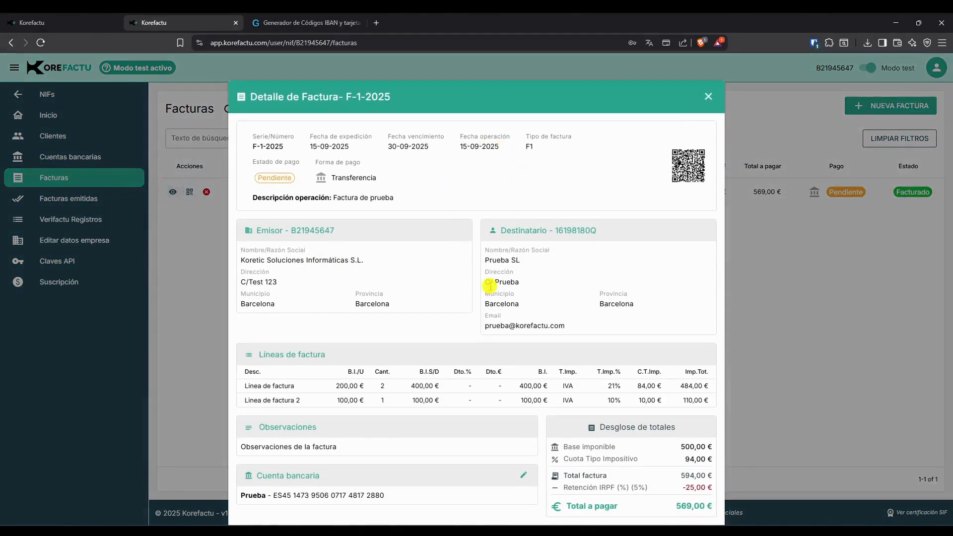
{"action": "left_click", "coordinate": [688, 164]}
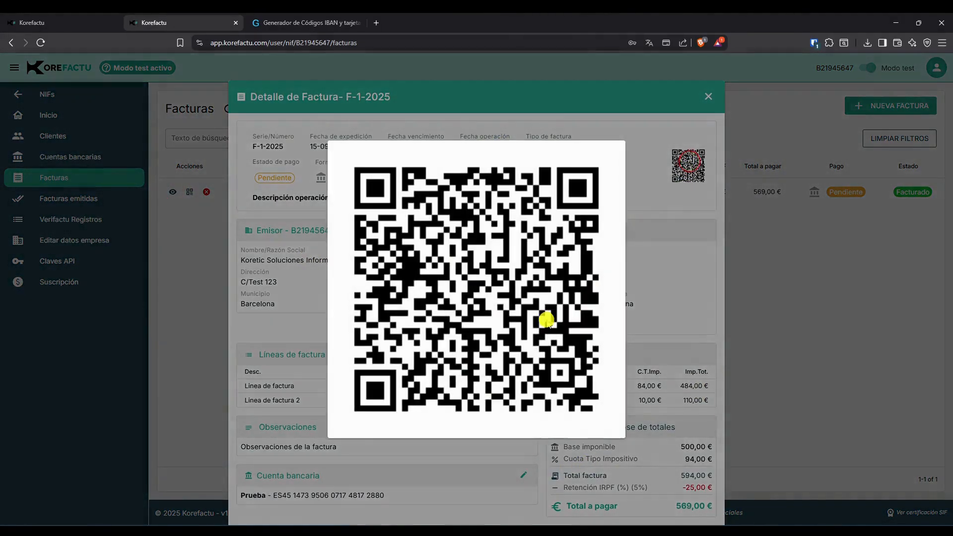
{"action": "left_click", "coordinate": [649, 259]}
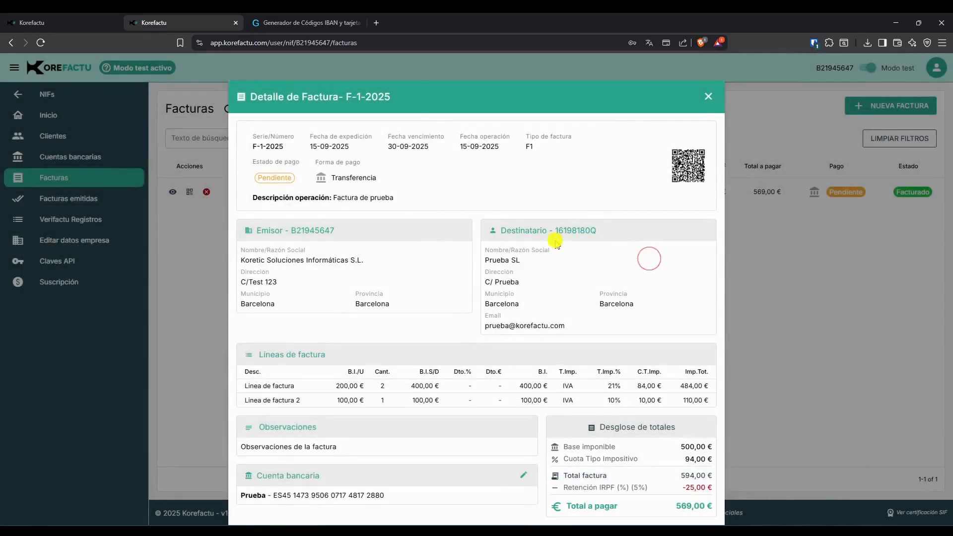
{"action": "left_click", "coordinate": [709, 94]}
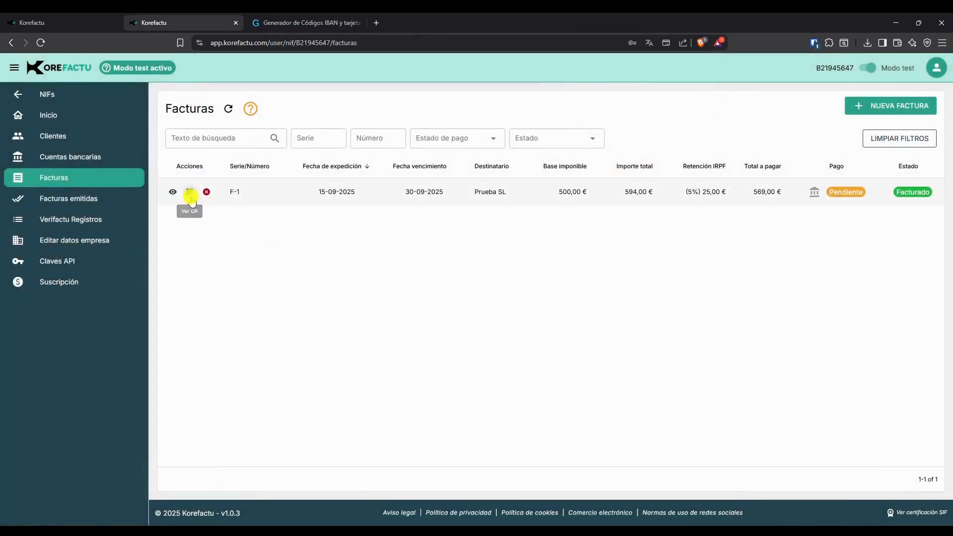
{"action": "left_click", "coordinate": [190, 191]}
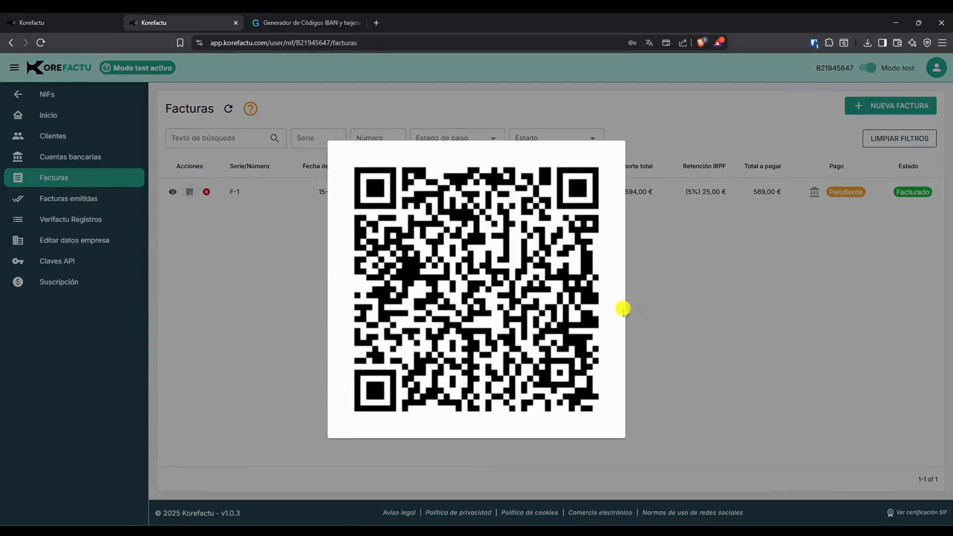
{"action": "left_click", "coordinate": [685, 259]}
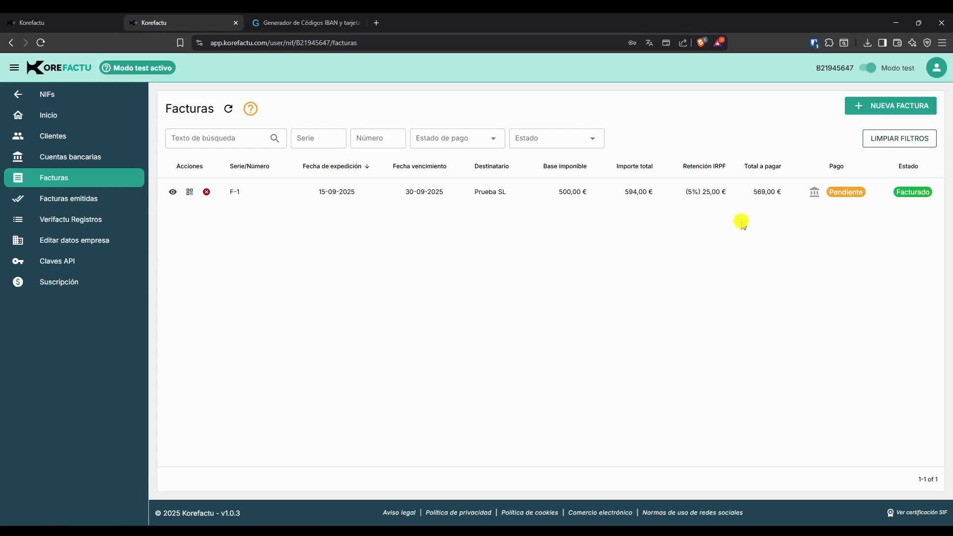
Change the invoice's payment status to Cobrada.
{"action": "left_click", "coordinate": [844, 191]}
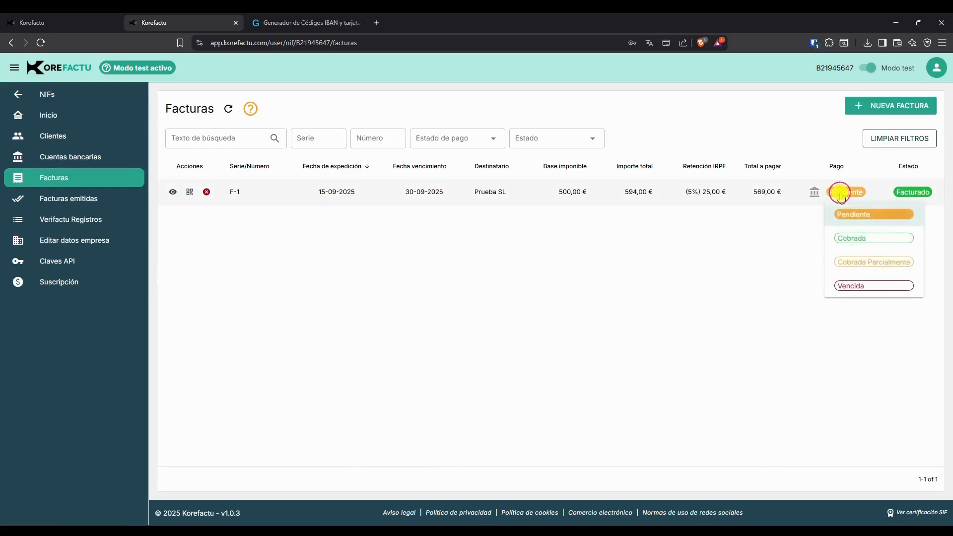
{"action": "left_click", "coordinate": [857, 237]}
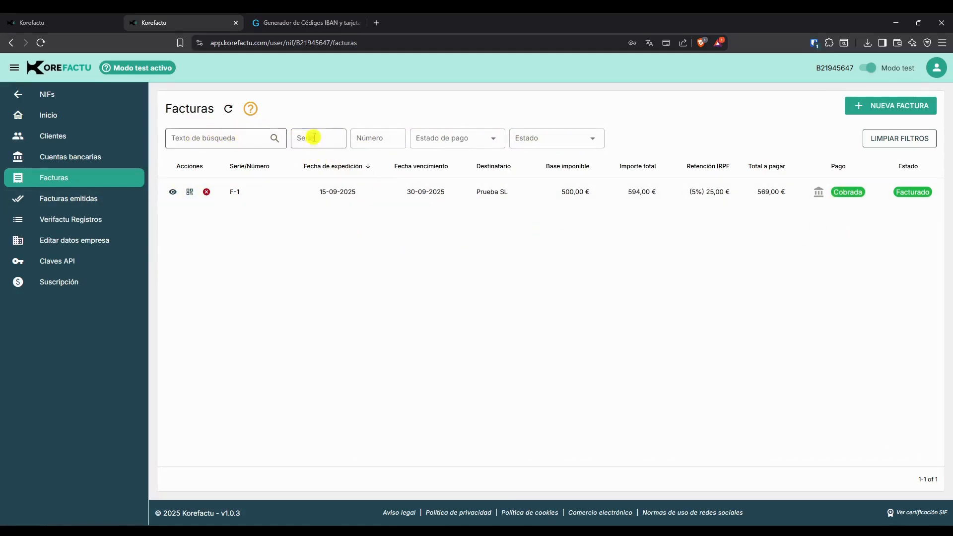
{"action": "type", "text": "F"}
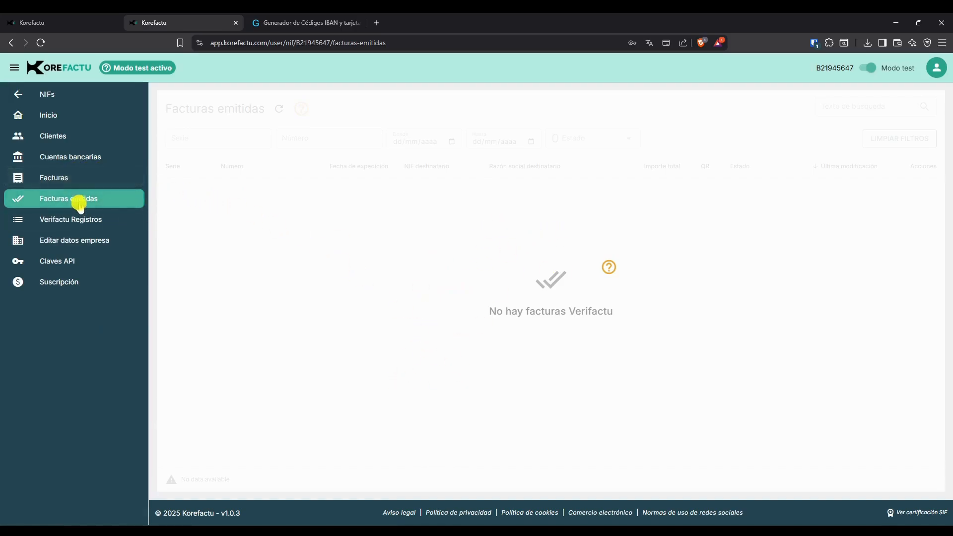
Browse between the invoices, issued invoices and Verifactu records lists.
{"action": "left_click", "coordinate": [77, 178]}
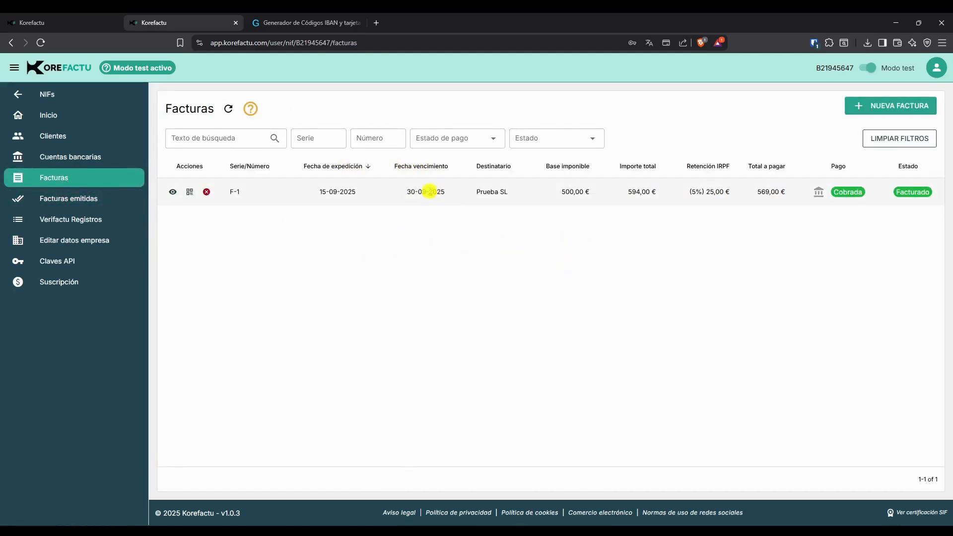
{"action": "left_click", "coordinate": [67, 199]}
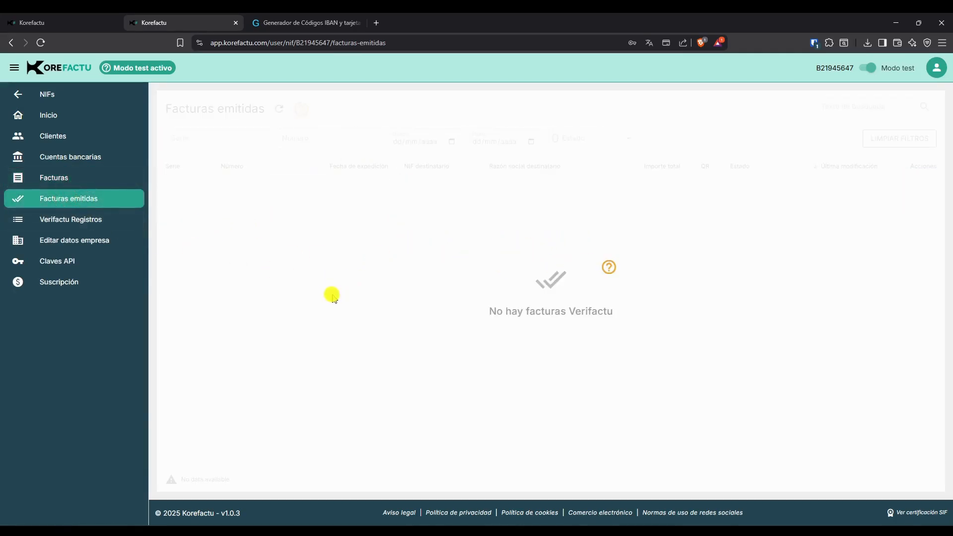
{"action": "left_click", "coordinate": [86, 180]}
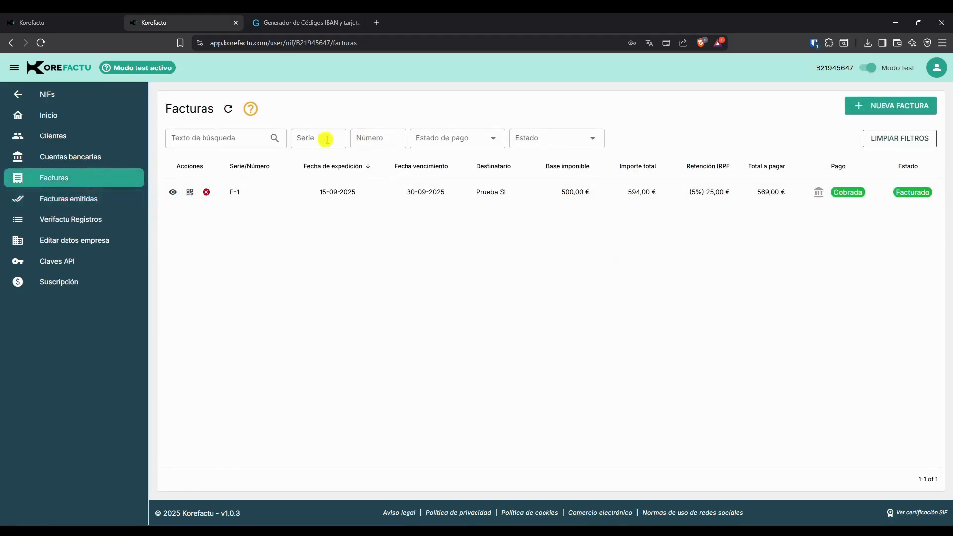
{"action": "left_click", "coordinate": [94, 199]}
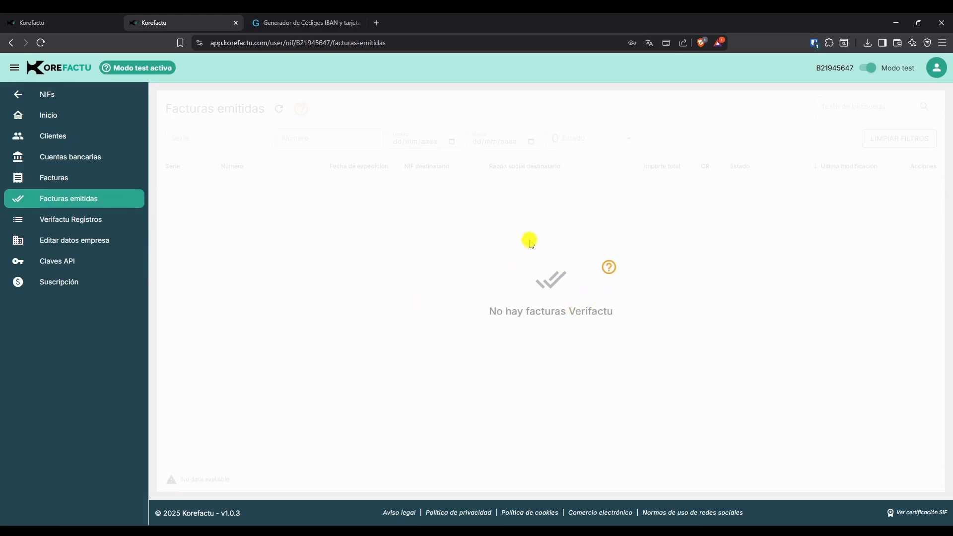
{"action": "left_click", "coordinate": [91, 179]}
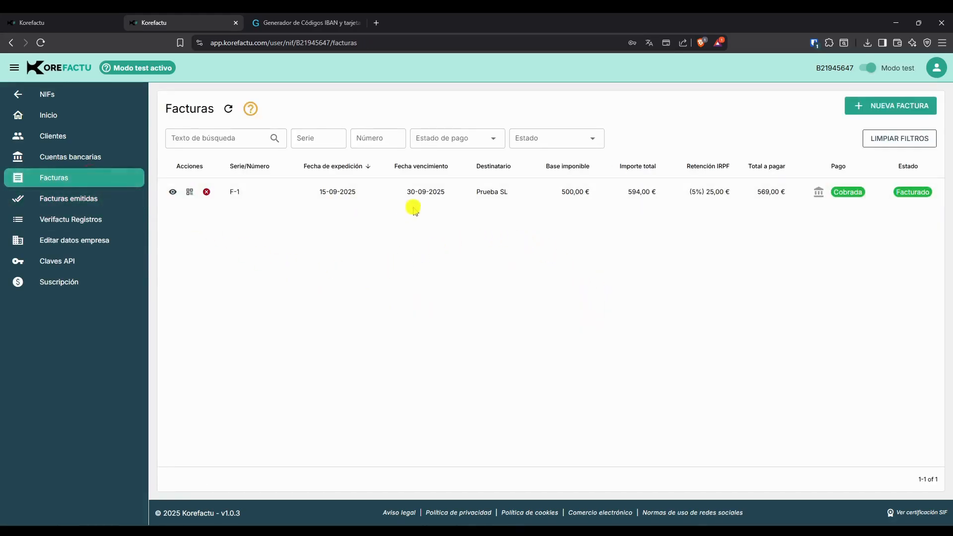
{"action": "left_click", "coordinate": [118, 201]}
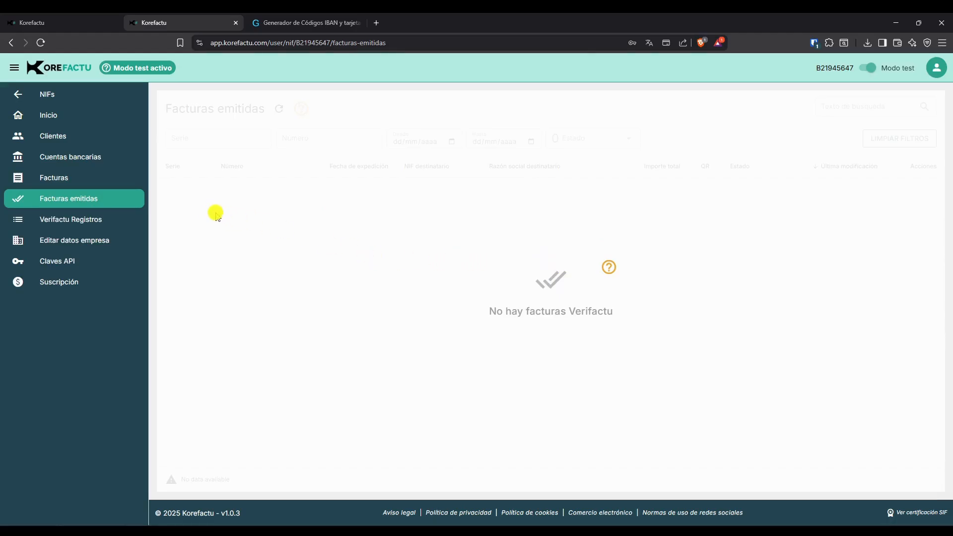
{"action": "left_click", "coordinate": [77, 220]}
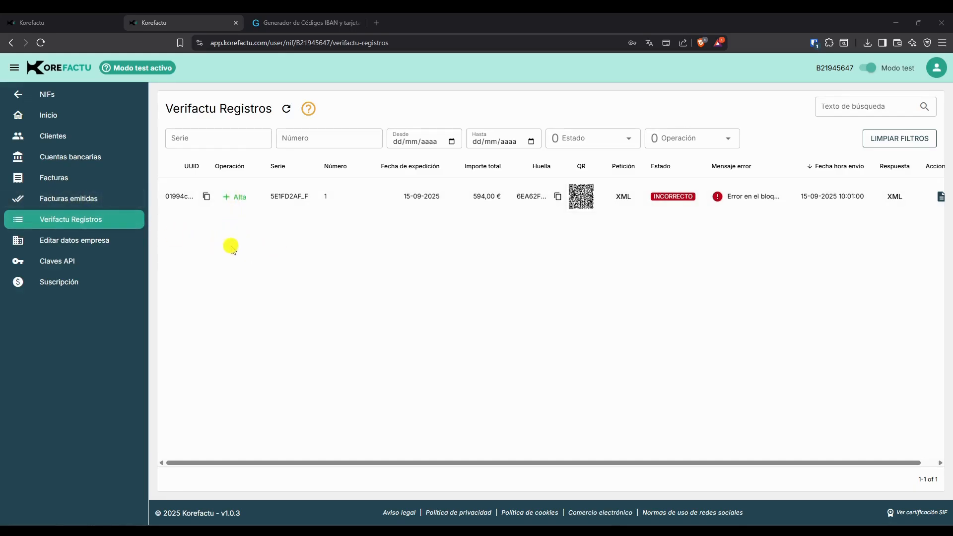
{"action": "left_click", "coordinate": [96, 196]}
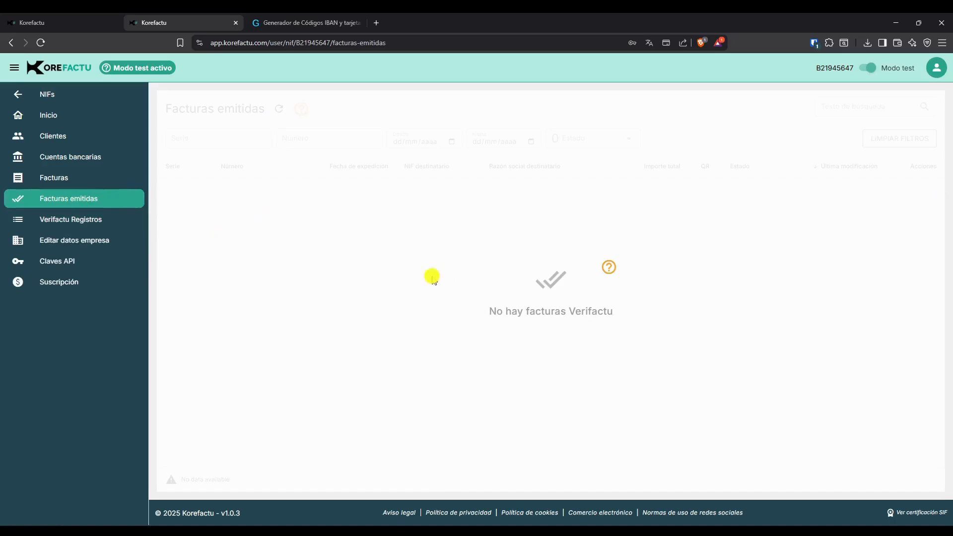
{"action": "left_click", "coordinate": [80, 217]}
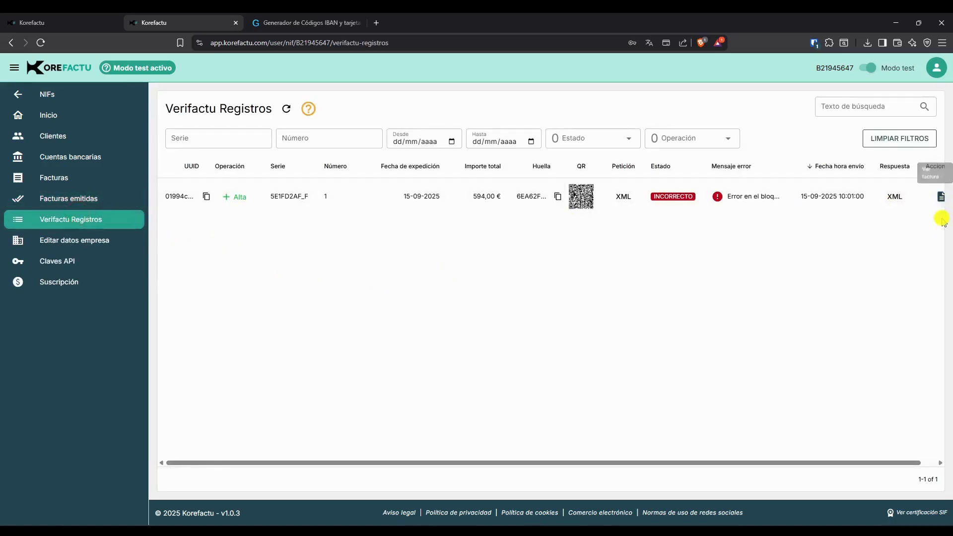
Open the Verifactu record's linked issued invoice, then read the record's error message and select the recipient NIF.
{"action": "left_click", "coordinate": [940, 196]}
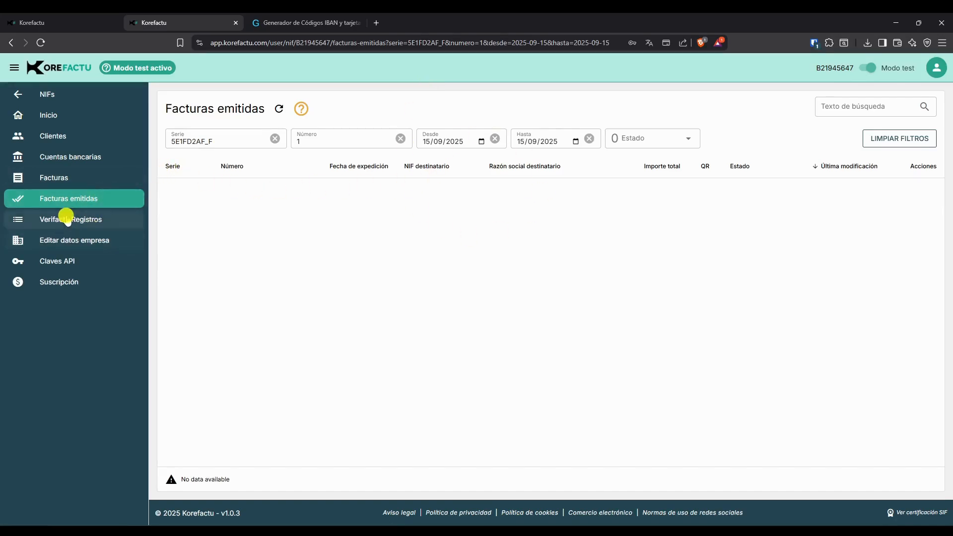
{"action": "left_click", "coordinate": [75, 219]}
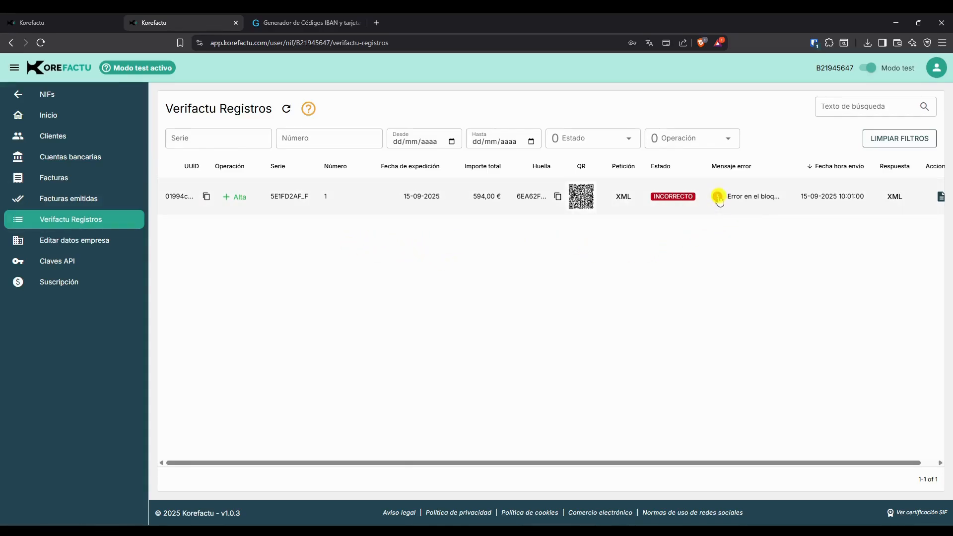
{"action": "left_click", "coordinate": [717, 196]}
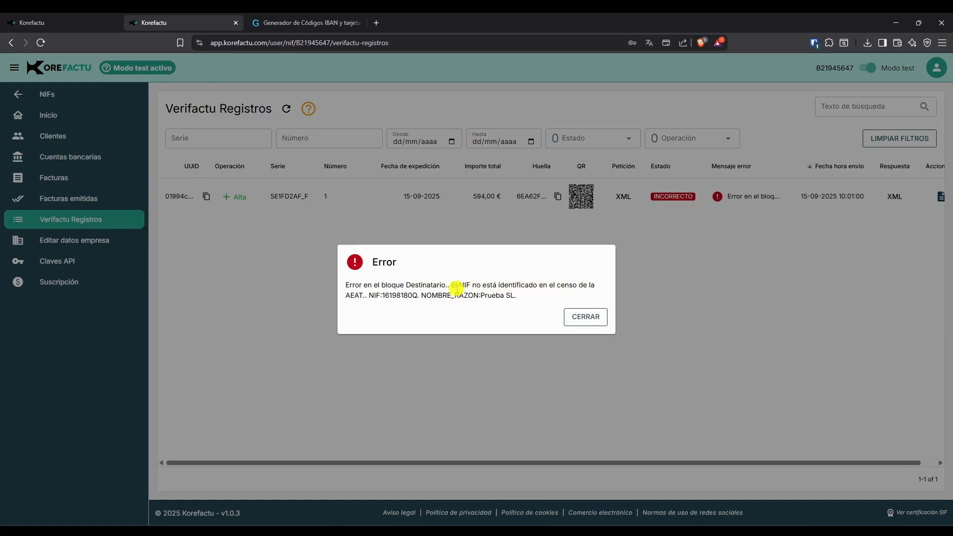
{"action": "left_click_drag", "start_coordinate": [382, 295], "coordinate": [417, 296]}
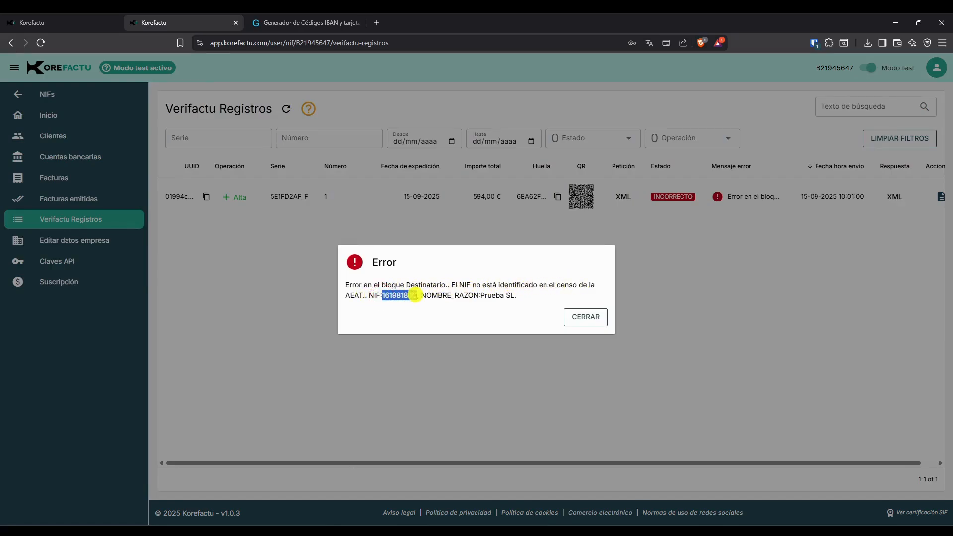
{"action": "left_click", "coordinate": [591, 317]}
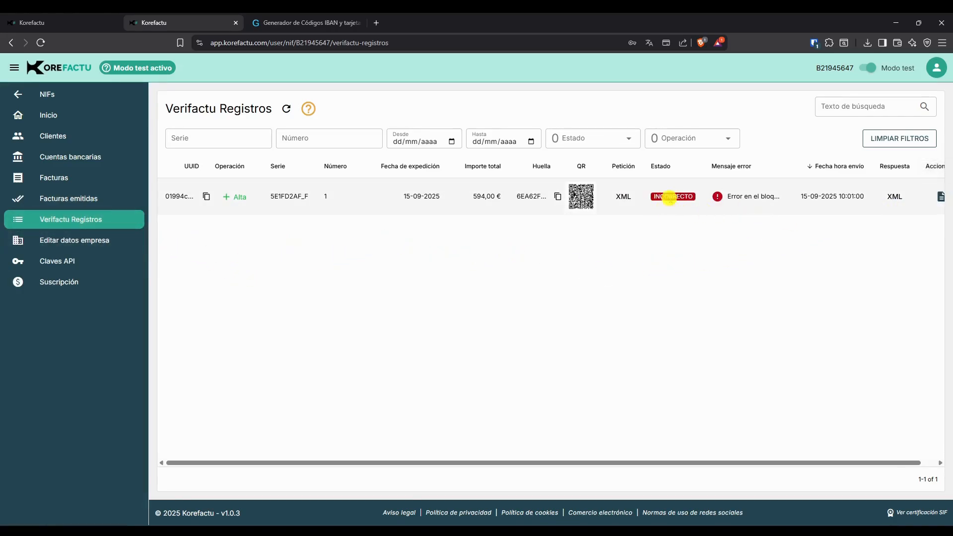
Review the company data form and the list of NIFs.
{"action": "left_click", "coordinate": [941, 196]}
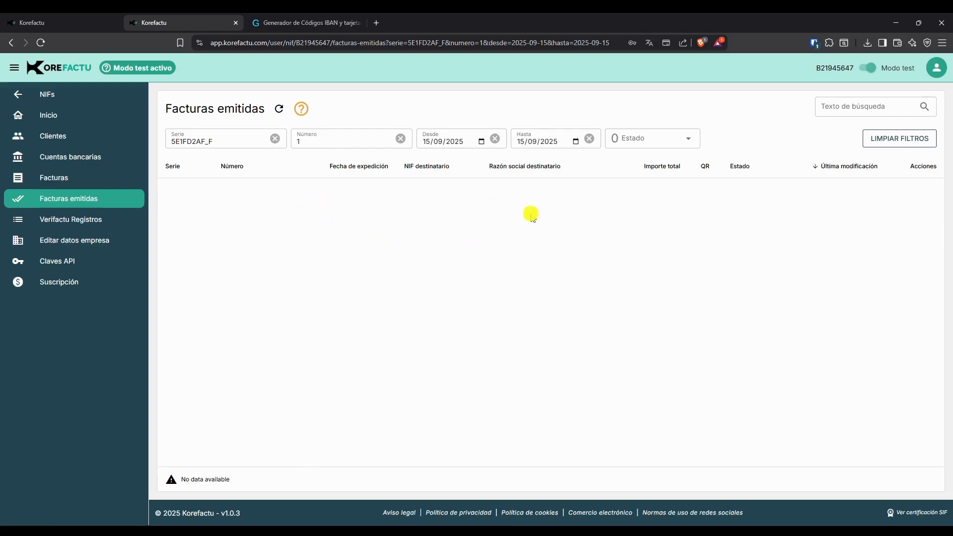
{"action": "left_click", "coordinate": [97, 220]}
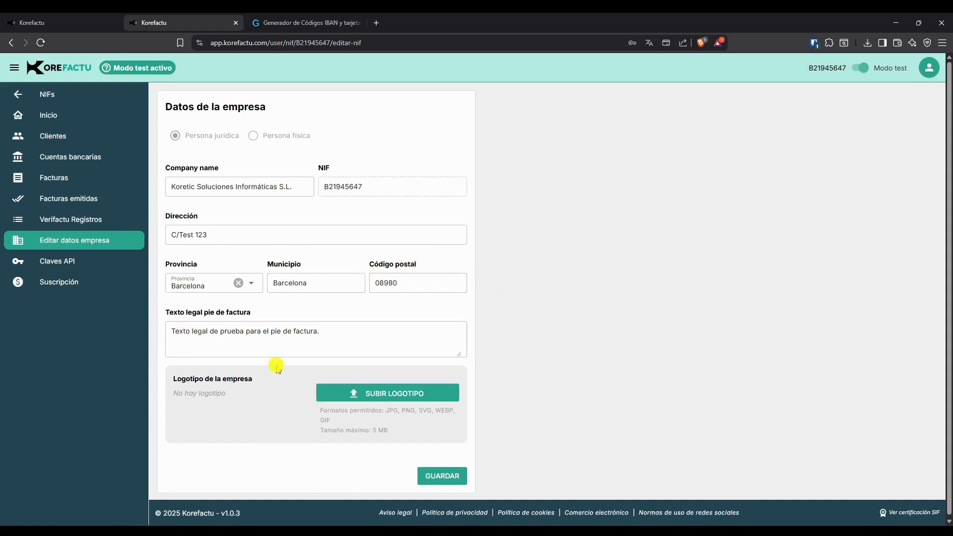
{"action": "scroll", "coordinate": [273, 372], "scroll_direction": "down", "scroll_amount": 1}
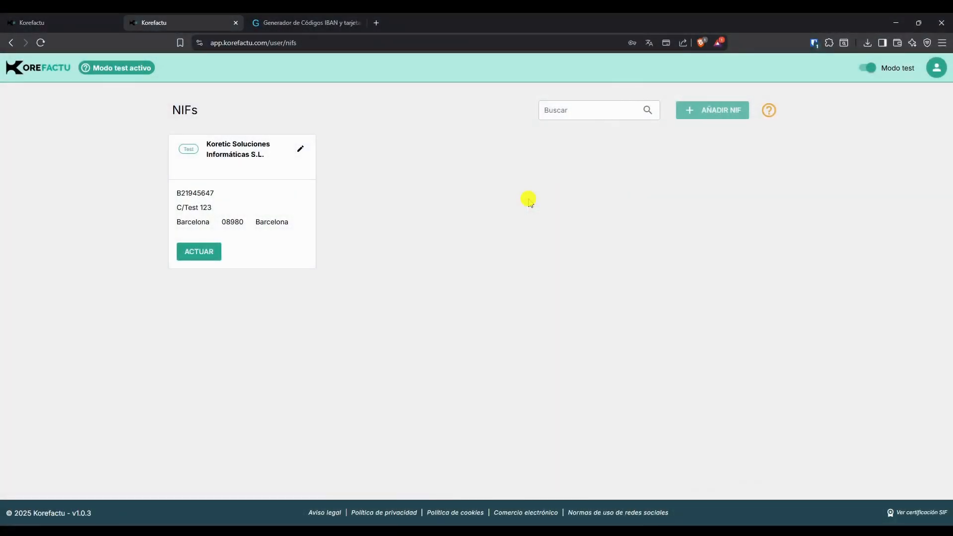
{"action": "mouse_move", "coordinate": [709, 112]}
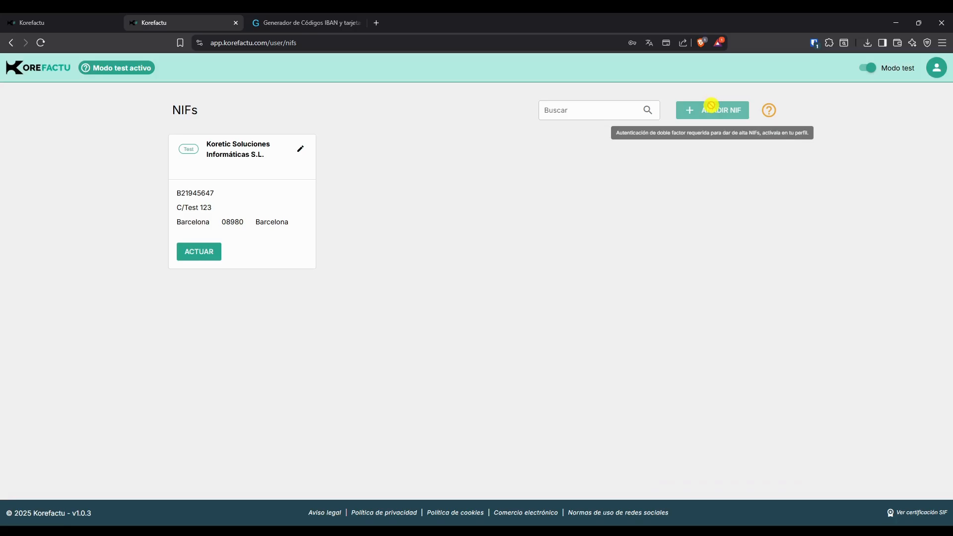
Enable two-factor authentication in the user profile and return to the NIFs list.
{"action": "left_click", "coordinate": [932, 68]}
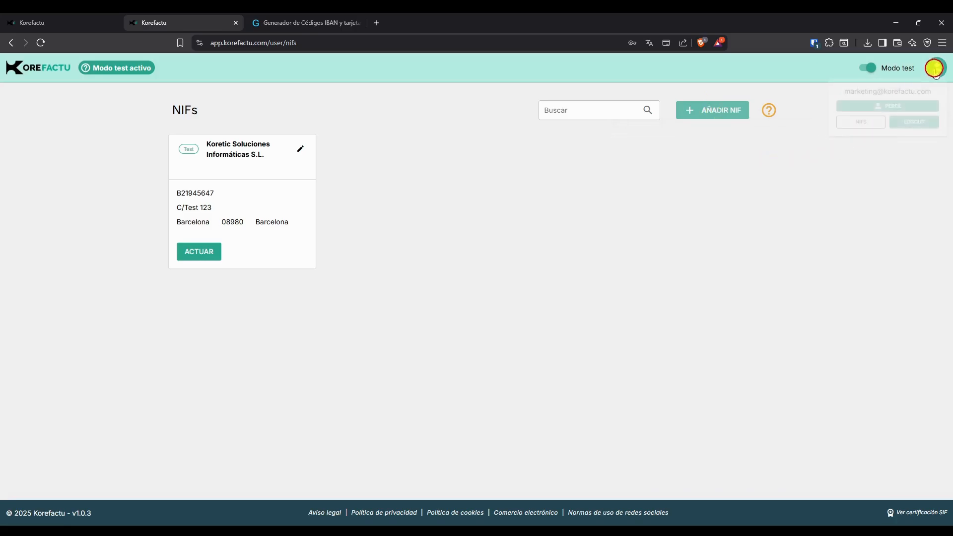
{"action": "left_click", "coordinate": [888, 106]}
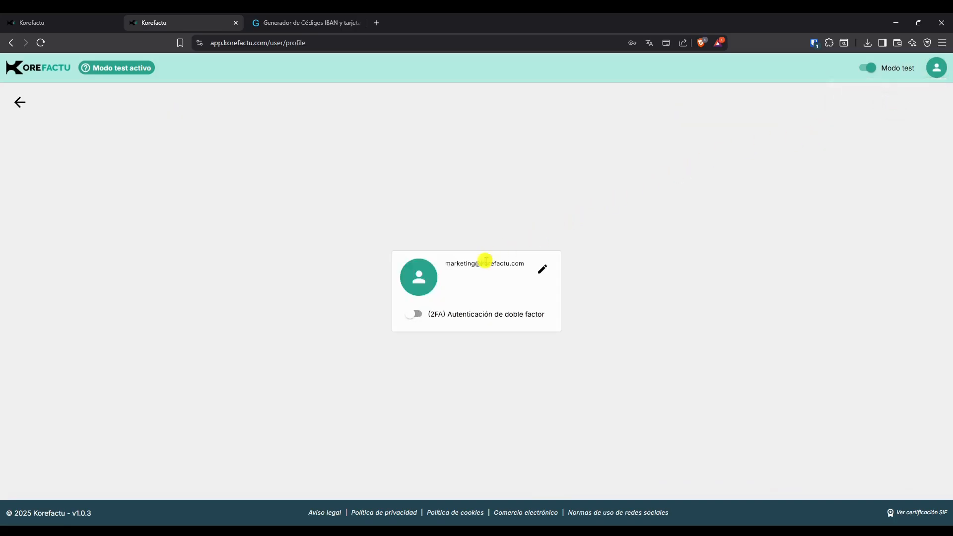
{"action": "left_click", "coordinate": [416, 314]}
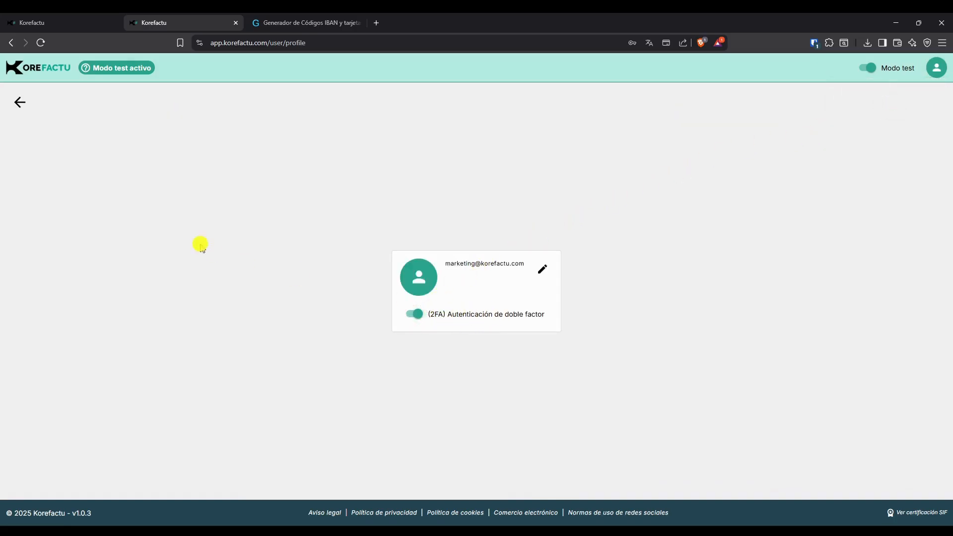
{"action": "left_click", "coordinate": [19, 104]}
Start adding a new NIF as Persona física named Prueba and paste the generated NIF number.
{"action": "left_click", "coordinate": [712, 111]}
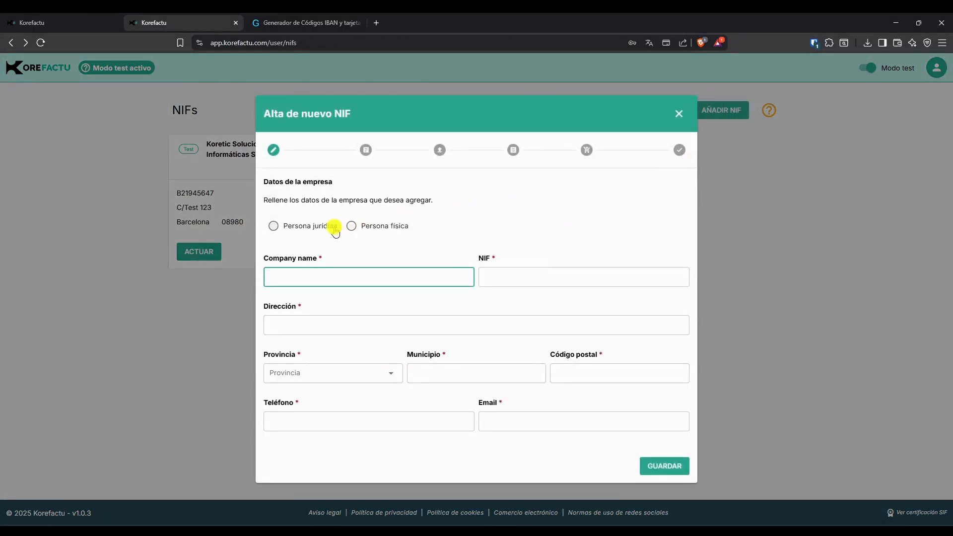
{"action": "left_click", "coordinate": [316, 229]}
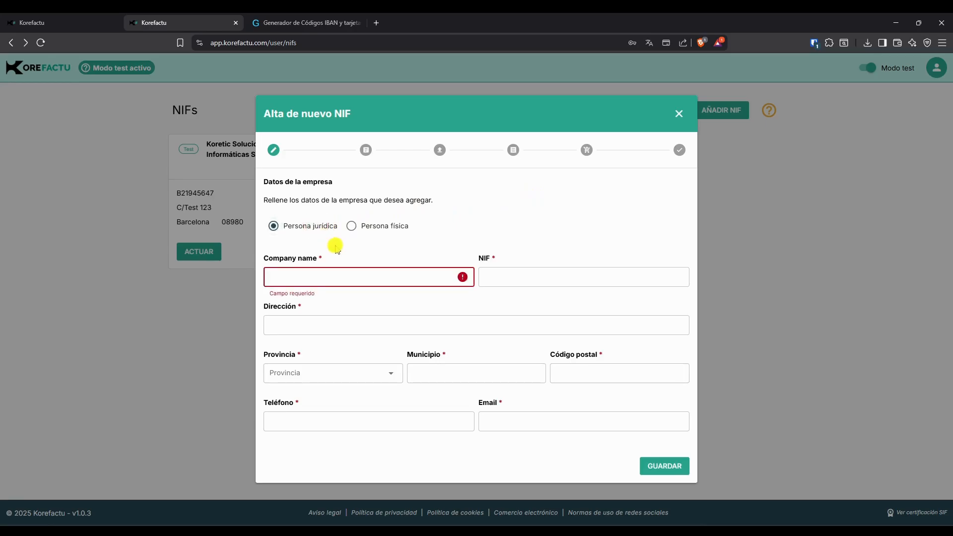
{"action": "left_click", "coordinate": [322, 277]}
{"action": "type", "text": "Prueba"}
{"action": "key", "text": "Tab"}
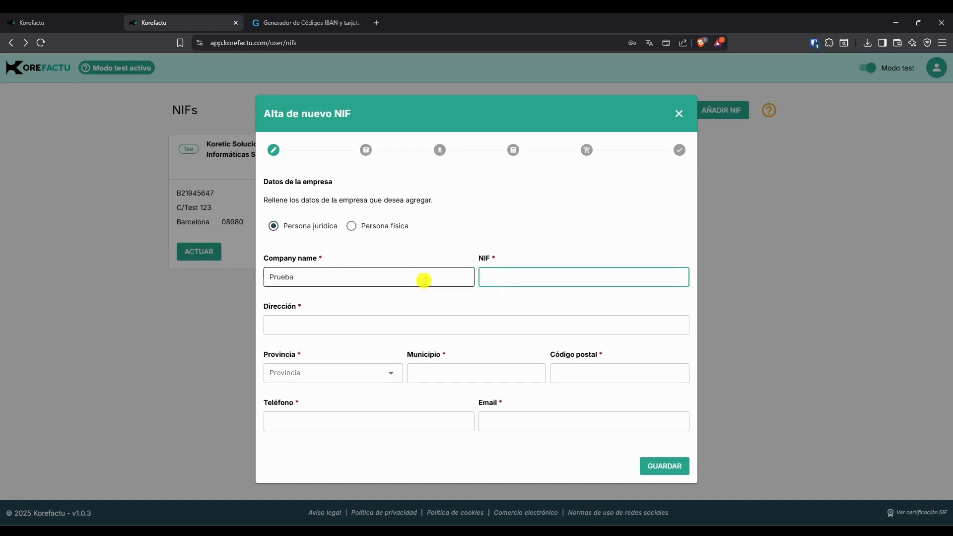
{"action": "left_click", "coordinate": [352, 225]}
{"action": "left_click", "coordinate": [546, 276]}
{"action": "type", "text": "36019354C"}
Fill in the address C/ Prueba, province Barcelona, municipality Barcelona and postal code 08001.
{"action": "left_click", "coordinate": [327, 332]}
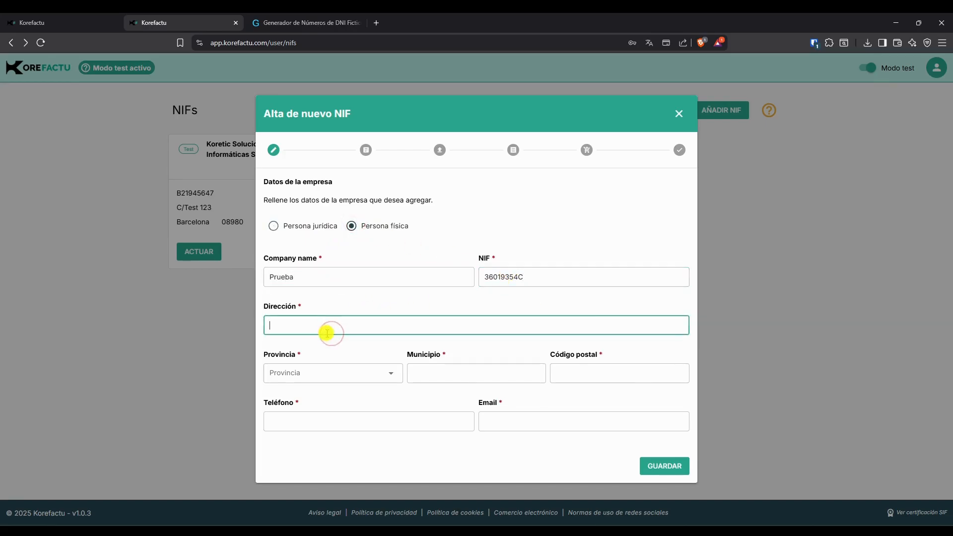
{"action": "type", "text": "C/ Prueba"}
{"action": "left_click", "coordinate": [343, 373]}
{"action": "left_click", "coordinate": [304, 259]}
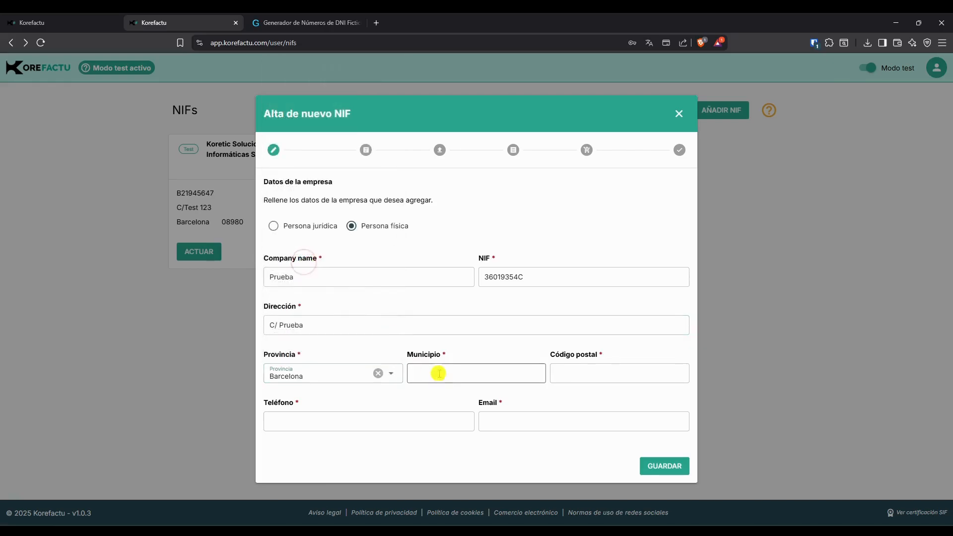
{"action": "left_click", "coordinate": [434, 373]}
{"action": "type", "text": "Barcelona"}
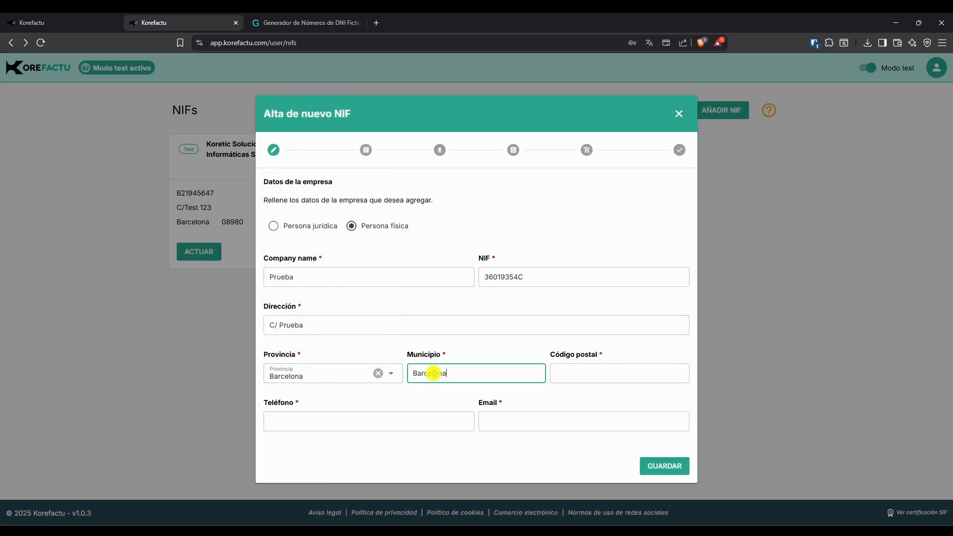
{"action": "key", "text": "Tab"}
{"action": "type", "text": "08001"}
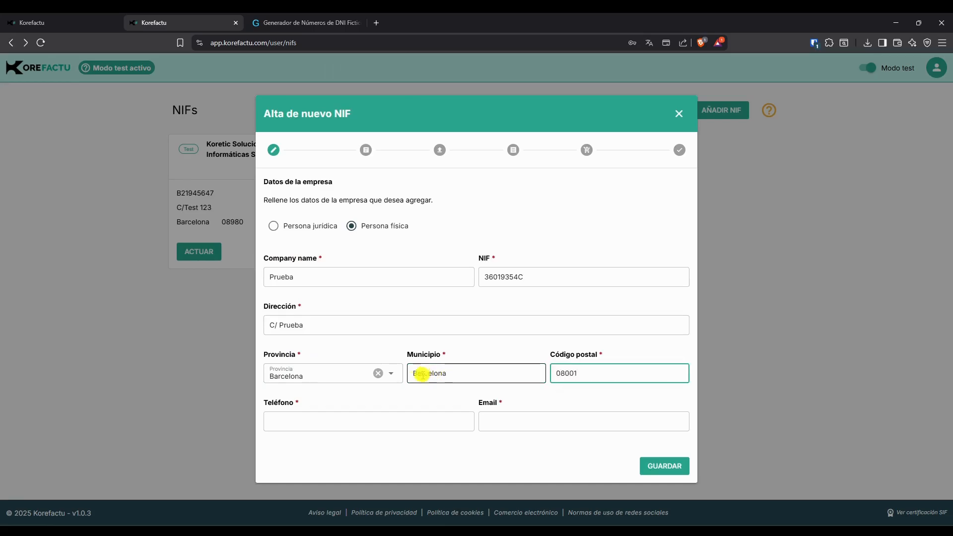
Enter a contact phone number and e-mail for the new NIF and save the company data.
{"action": "left_click", "coordinate": [352, 415]}
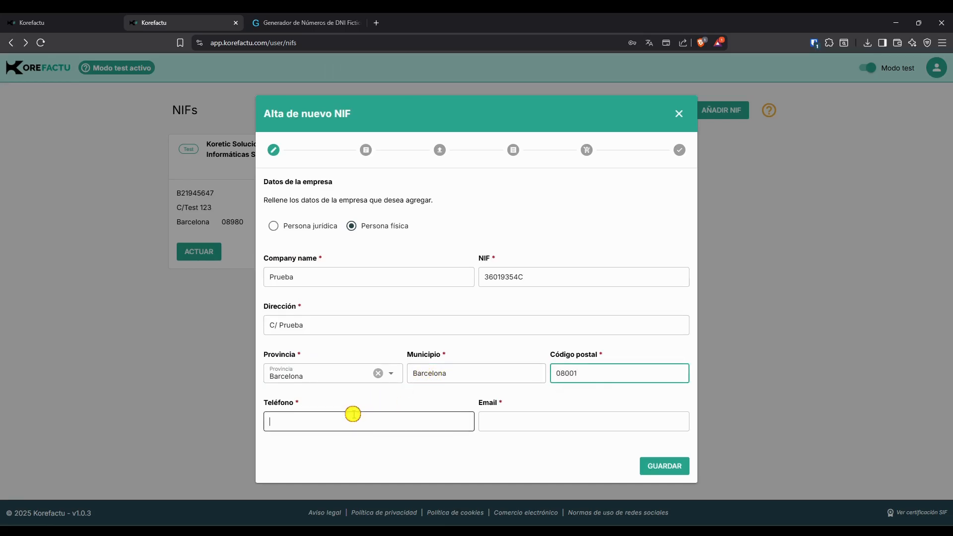
{"action": "type", "text": "666777888"}
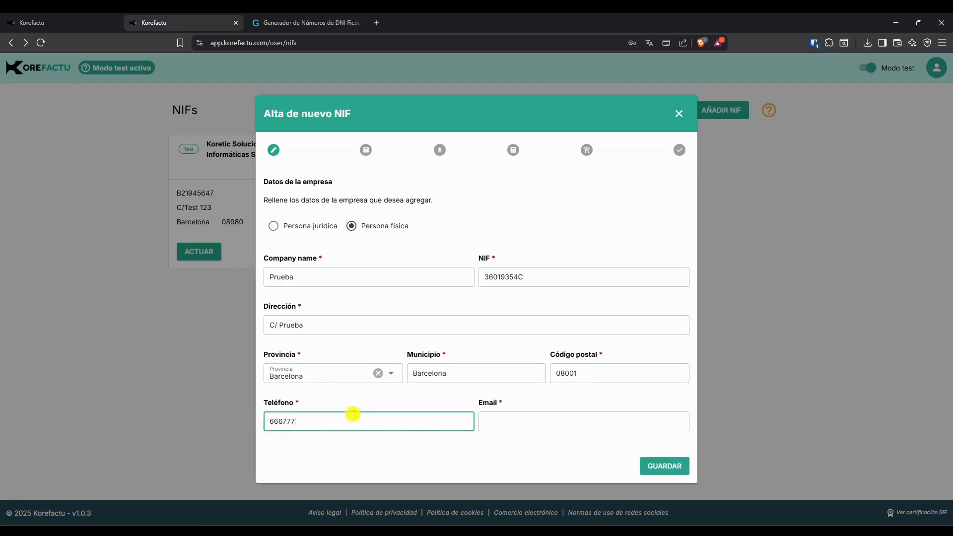
{"action": "left_click", "coordinate": [517, 419]}
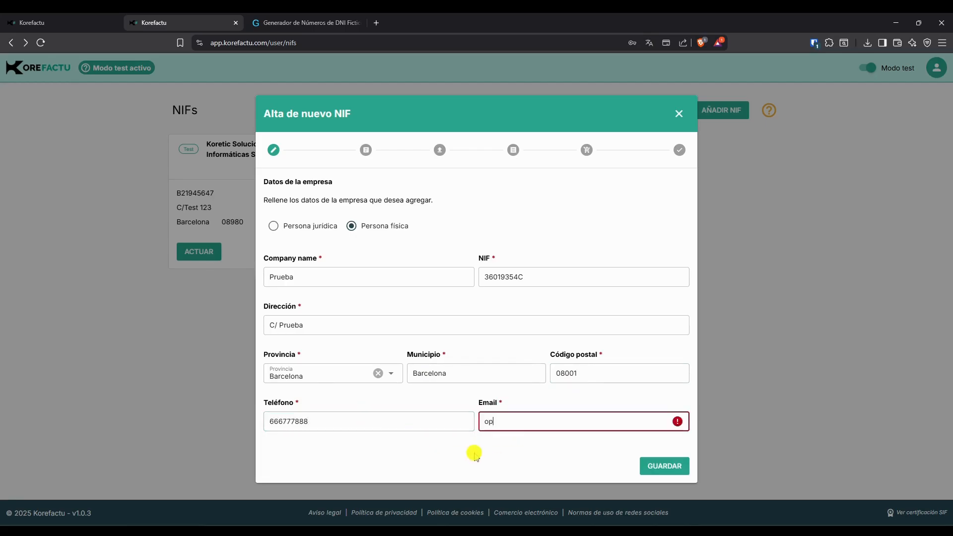
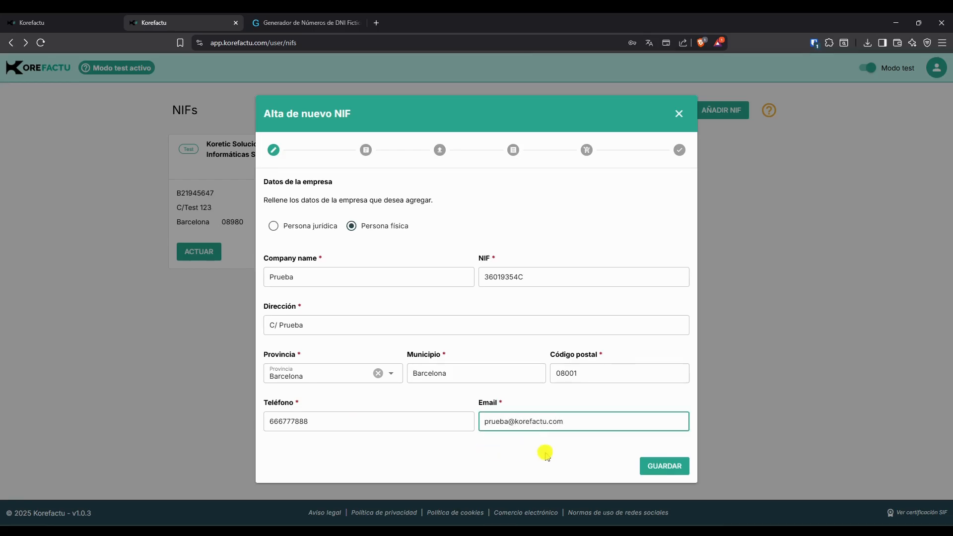
{"action": "left_click", "coordinate": [652, 467]}
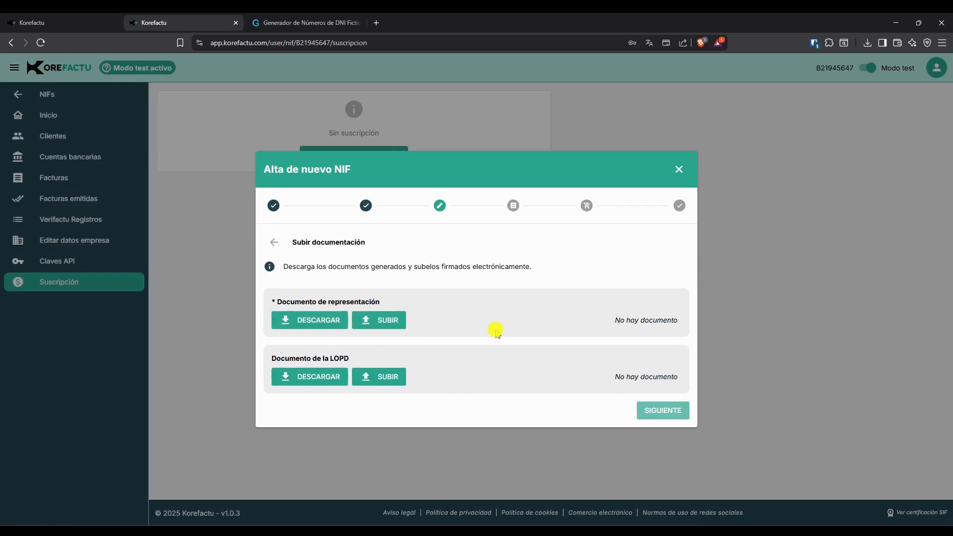
Upload representacion_B21945647_firmado.pdf as the representation document, continue, and accept the existing Koretic billing data.
{"action": "left_click", "coordinate": [391, 323]}
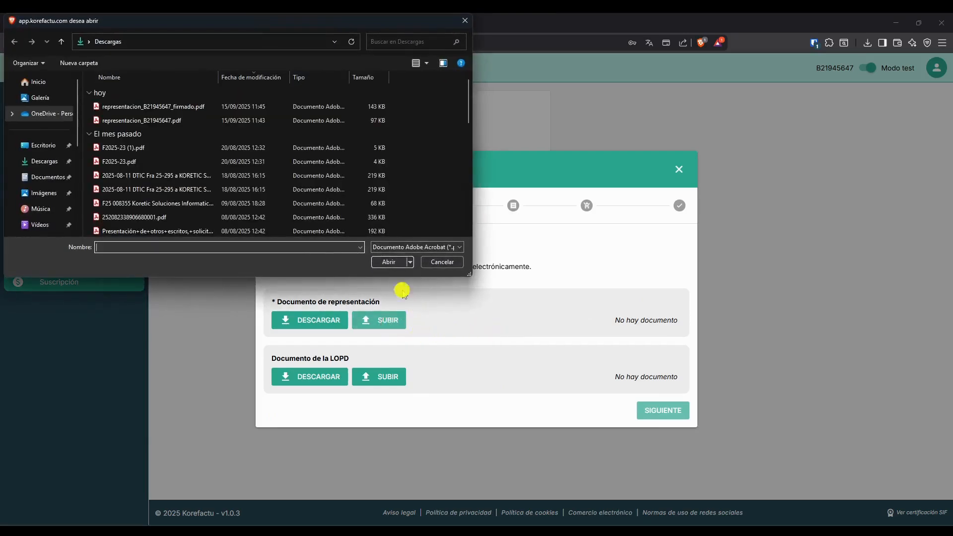
{"action": "double_click", "coordinate": [223, 106]}
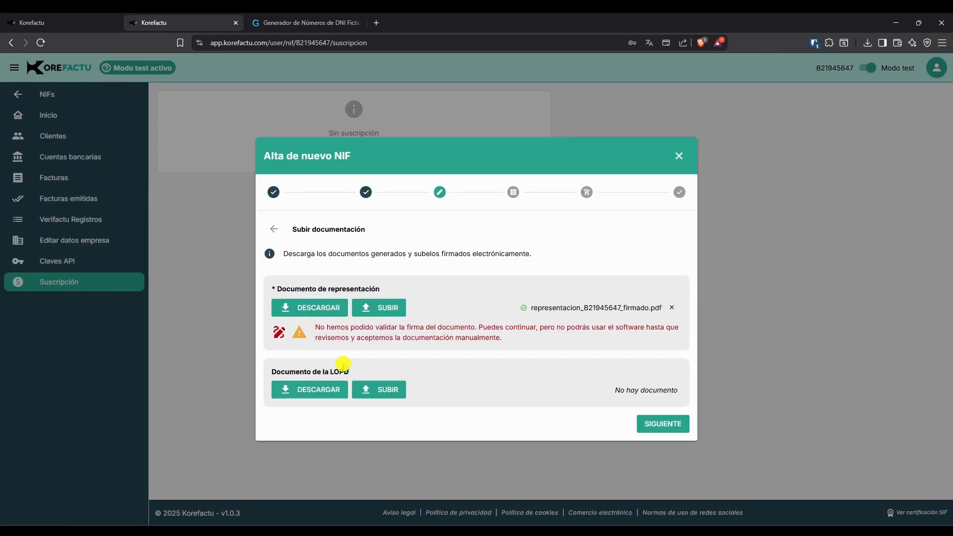
{"action": "left_click", "coordinate": [660, 425]}
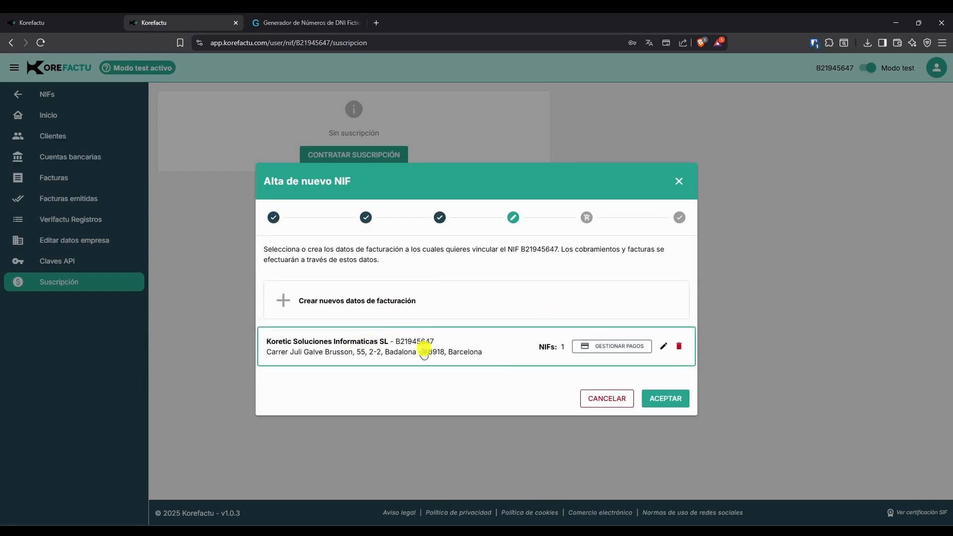
{"action": "left_click", "coordinate": [652, 399]}
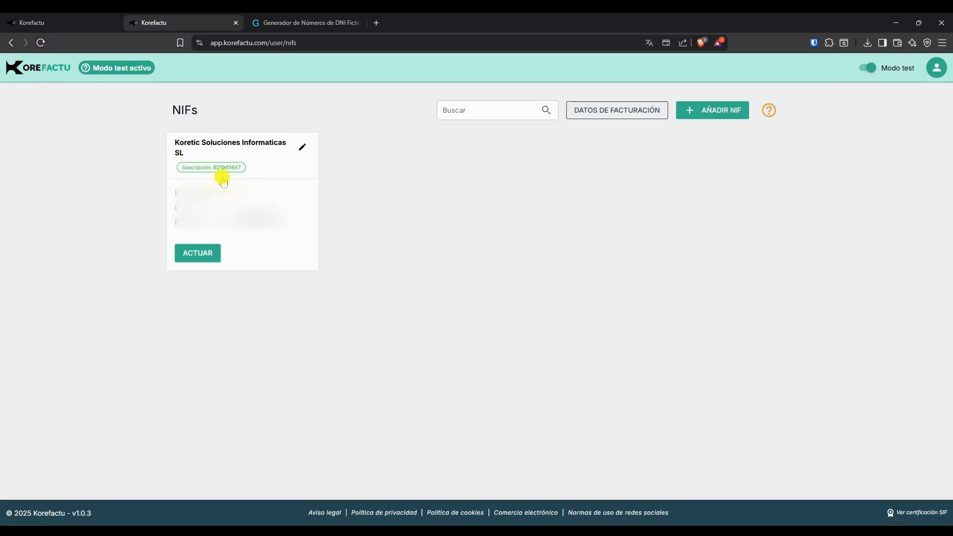
Open the Koretic NIF's dashboard and its legal footer text settings, then go to its invoices list.
{"action": "left_click", "coordinate": [196, 252]}
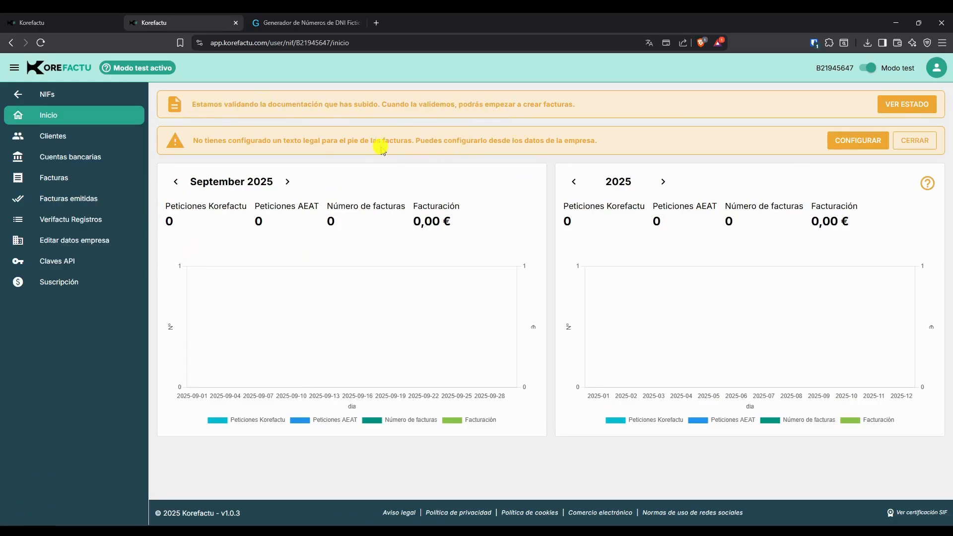
{"action": "left_click", "coordinate": [852, 141]}
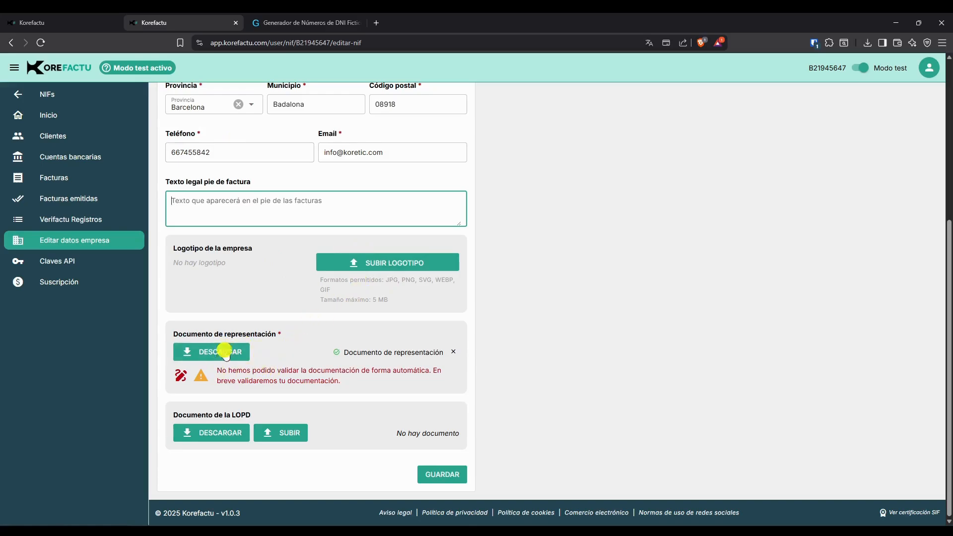
{"action": "left_click", "coordinate": [103, 177]}
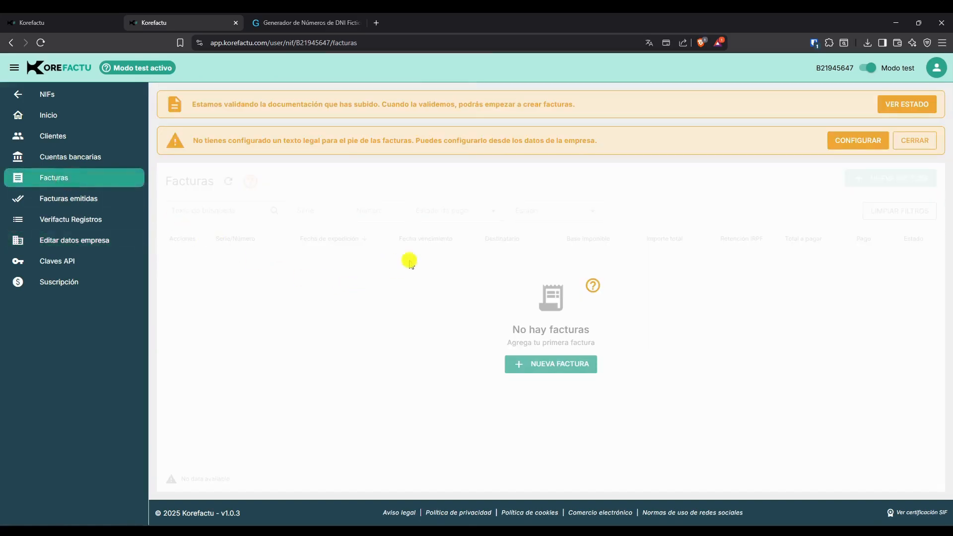